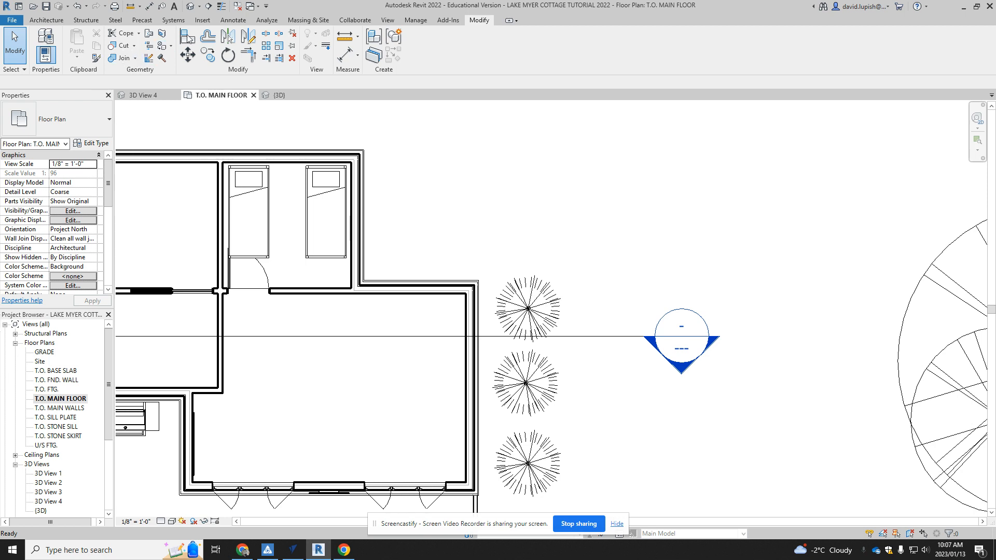
Open the Autodesk family library and browse to the Base Cabinets category under Casework
left_click(203, 21)
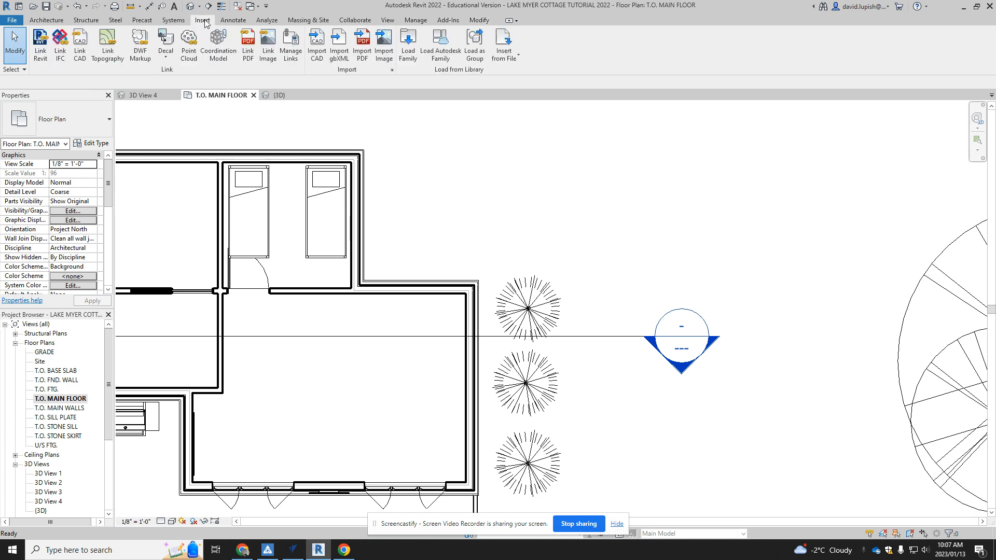
left_click(443, 50)
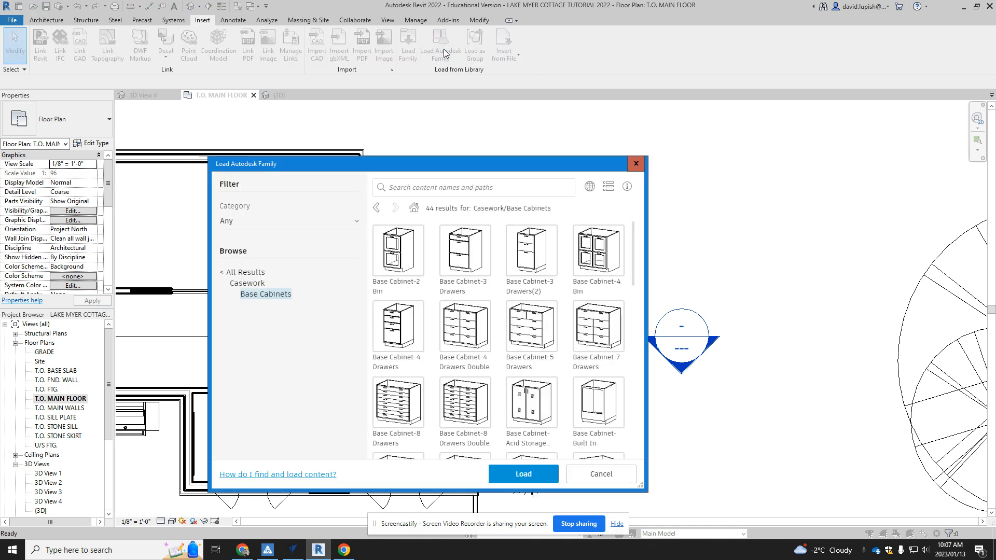
left_click(251, 273)
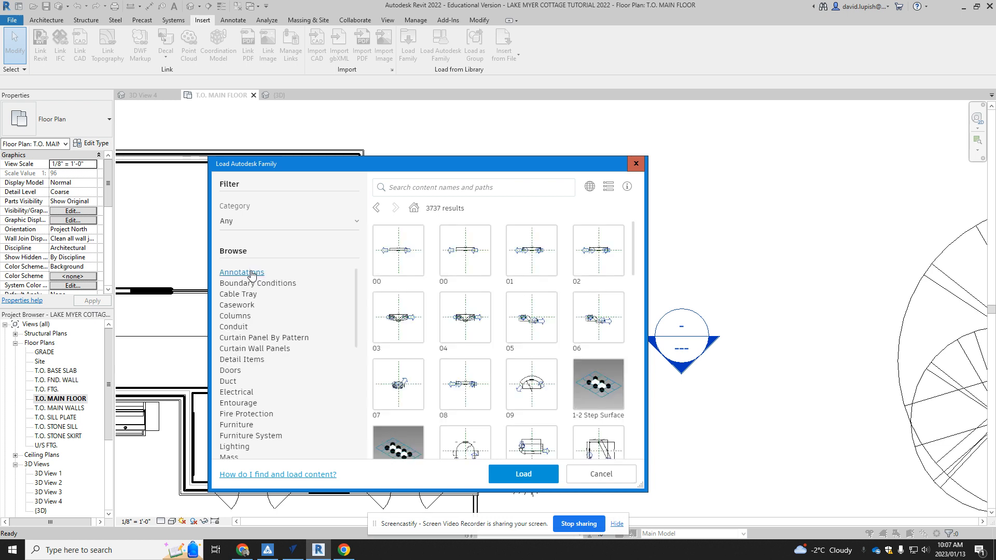
scroll(255, 283, "down", 1)
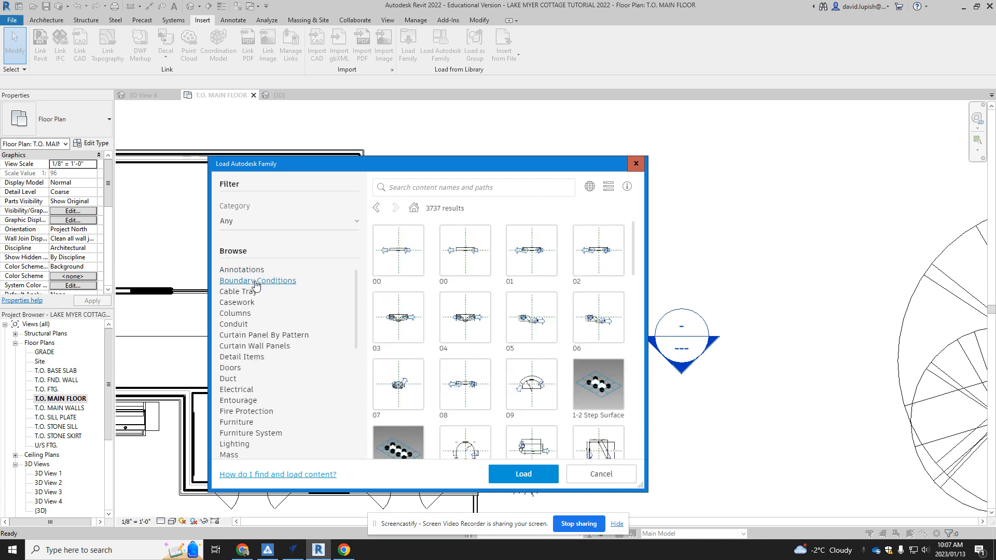
scroll(255, 285, "down", 5)
scroll(260, 306, "up", 6)
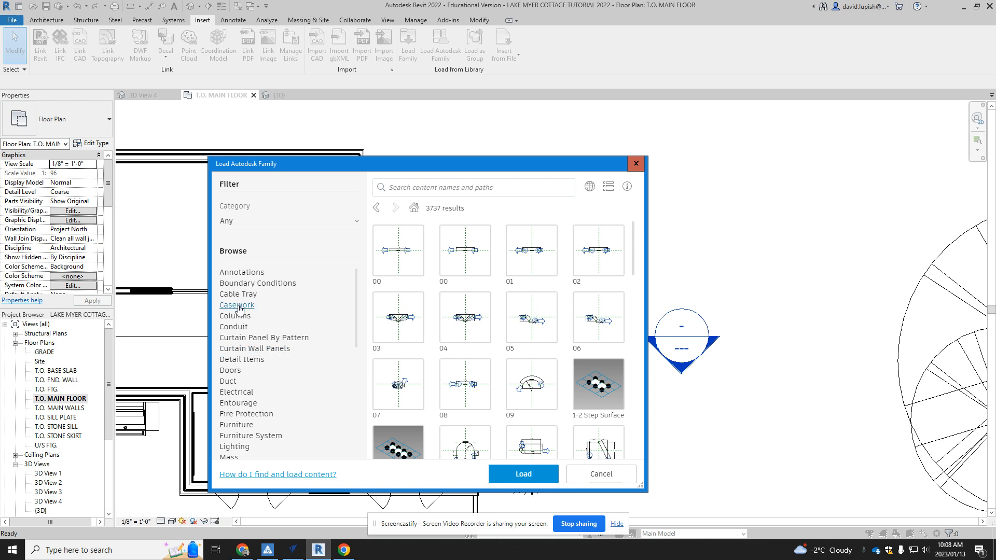
left_click(237, 306)
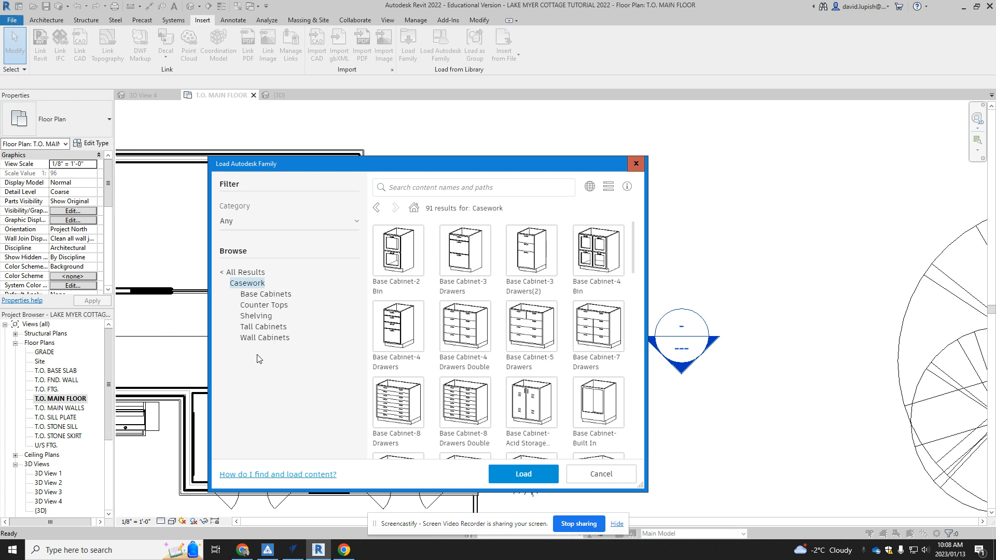
left_click(266, 294)
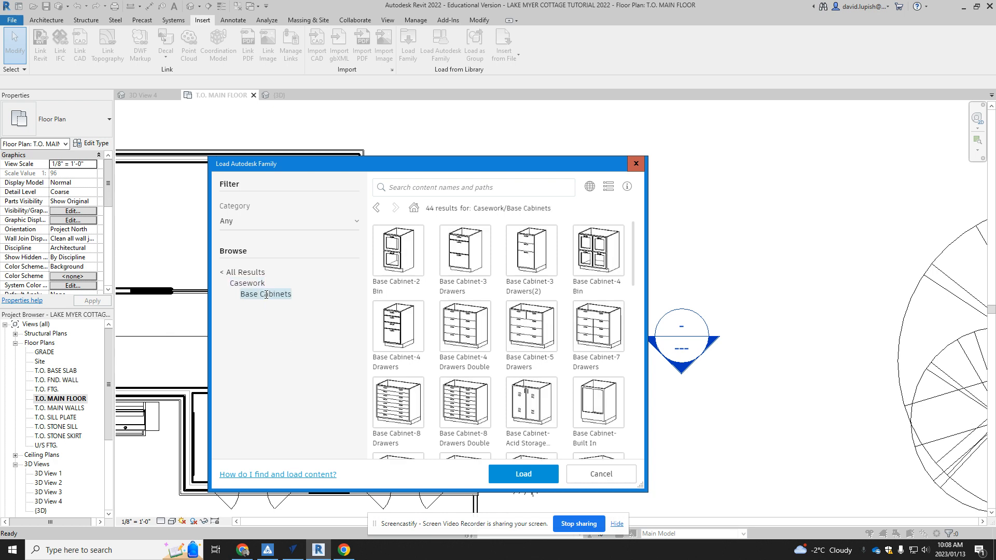
Load the square corner unit base cabinet family (Base Cabinet-Corner Unit-Square) into the project
scroll(494, 315, "down", 2)
scroll(494, 315, "down", 5)
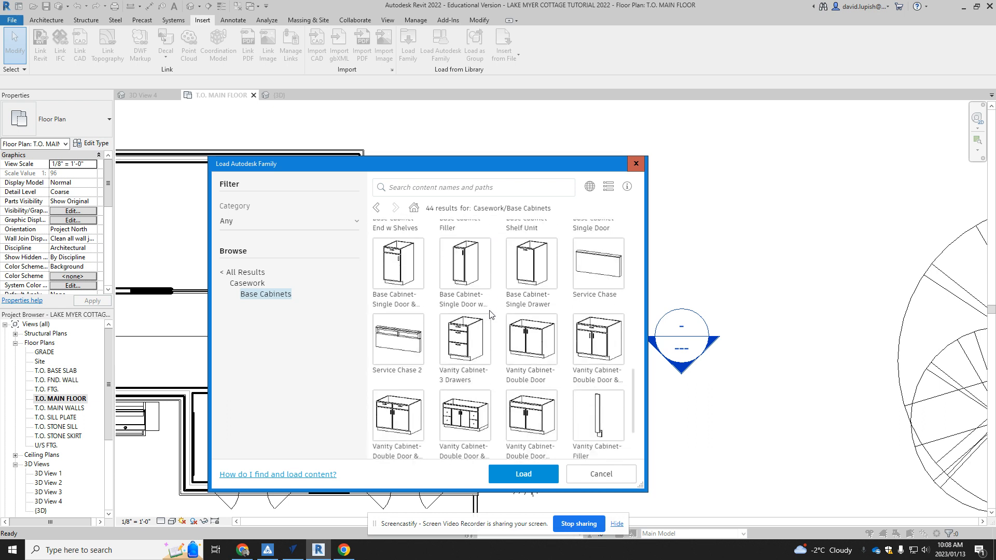
scroll(498, 337, "up", 5)
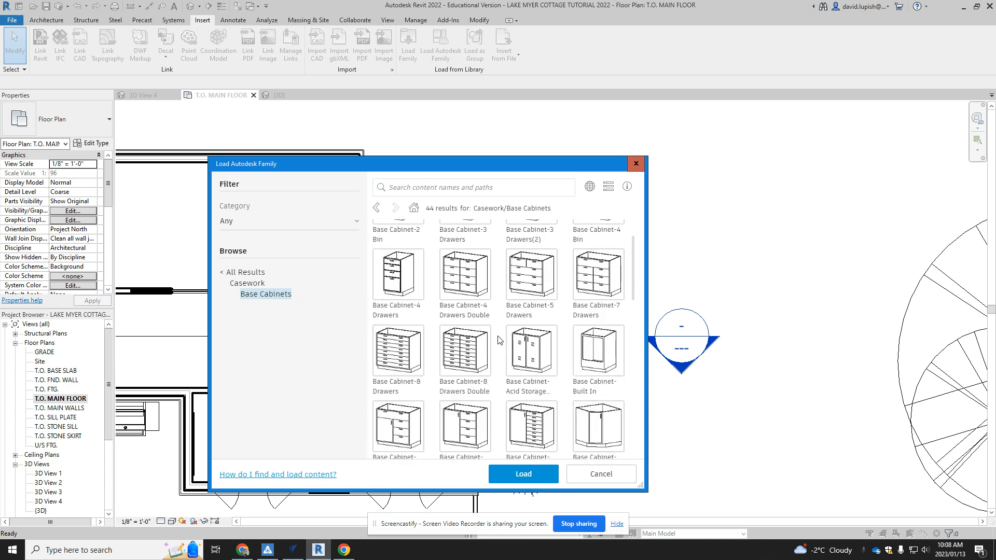
scroll(498, 340, "up", 1)
scroll(498, 340, "down", 4)
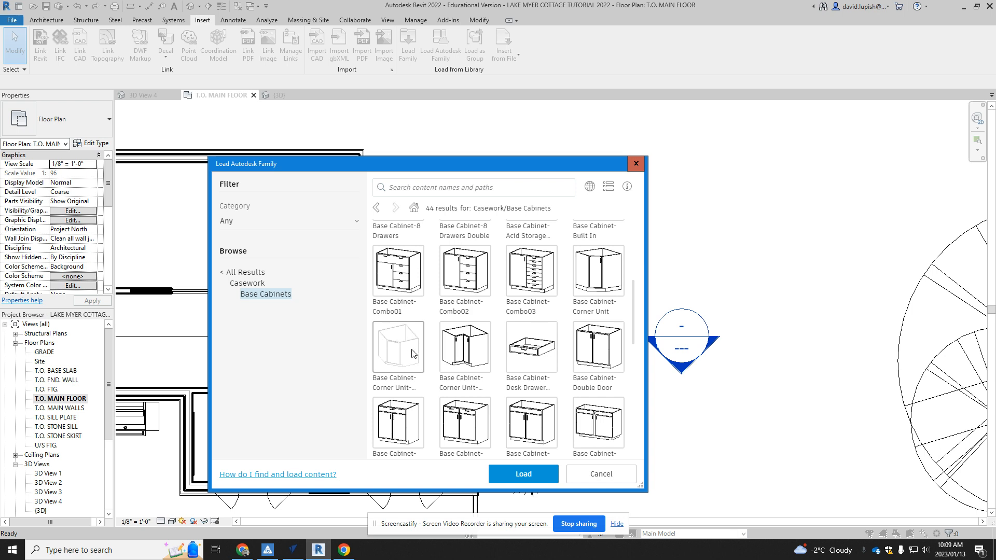
left_click(471, 344)
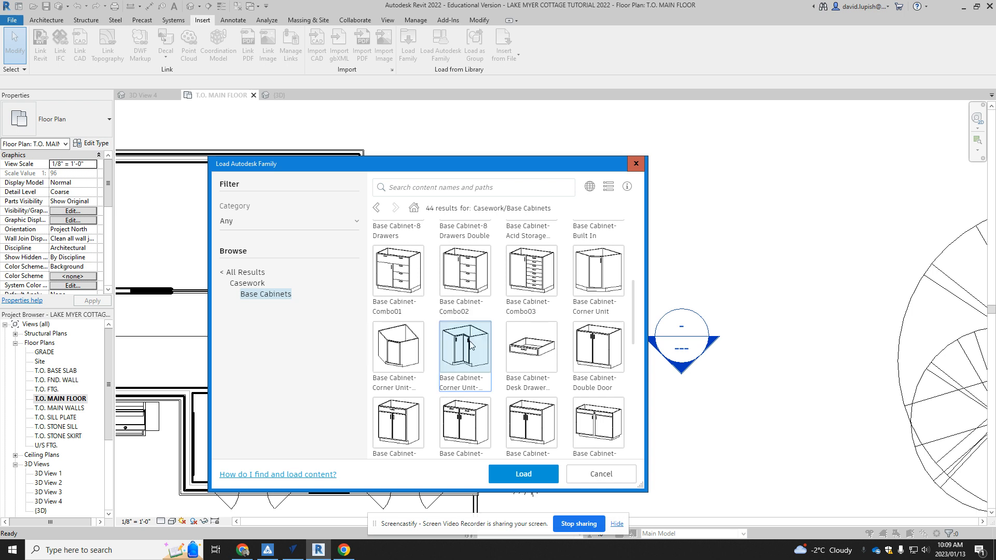
left_click(523, 474)
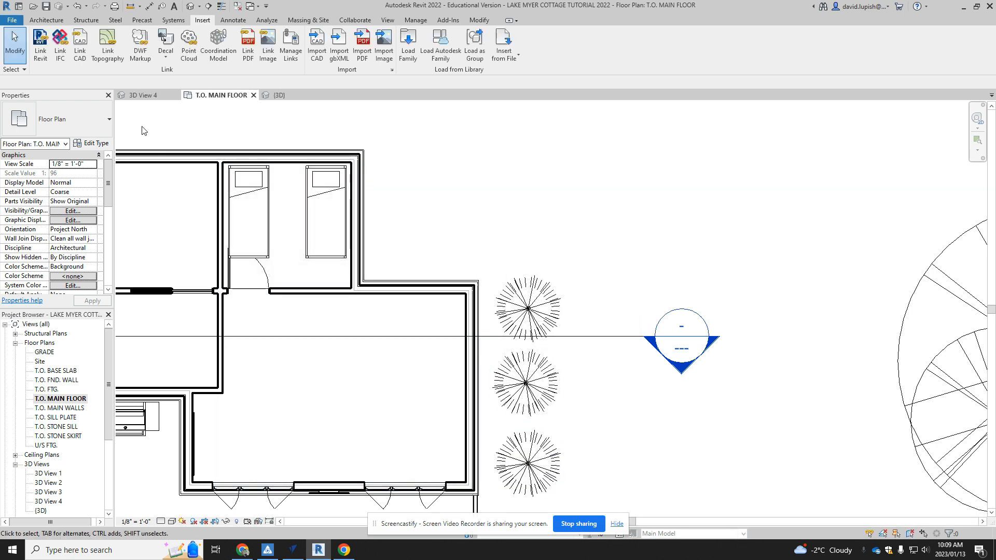
Place one 36" Base Cabinet-Corner Unit-Square near the northeast corner of the large room on the main floor plan
left_click(48, 22)
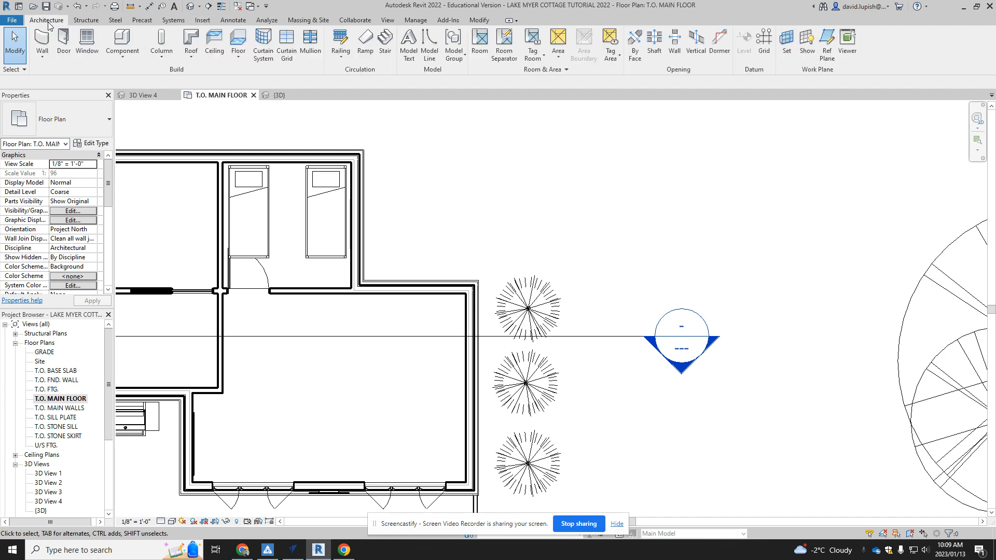
left_click(122, 39)
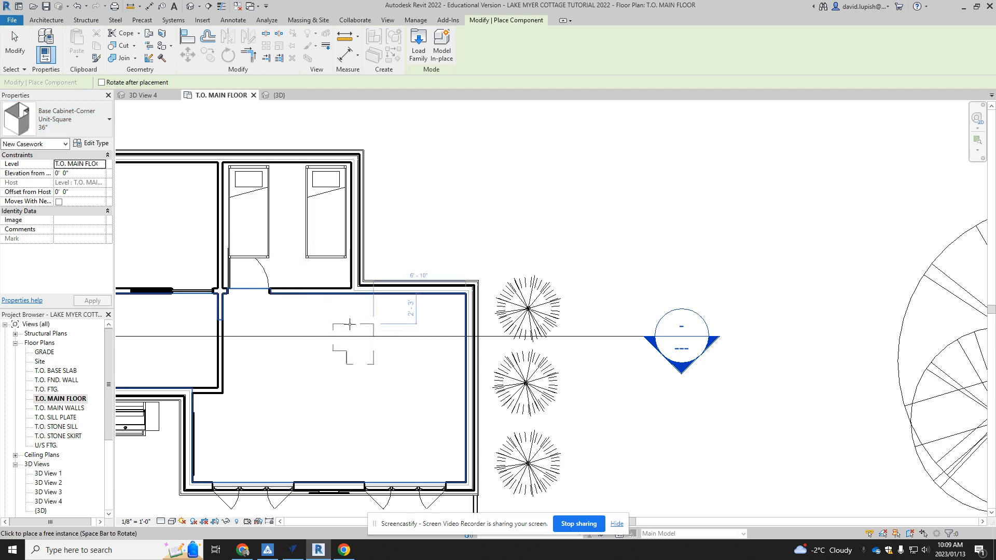
left_click(410, 314)
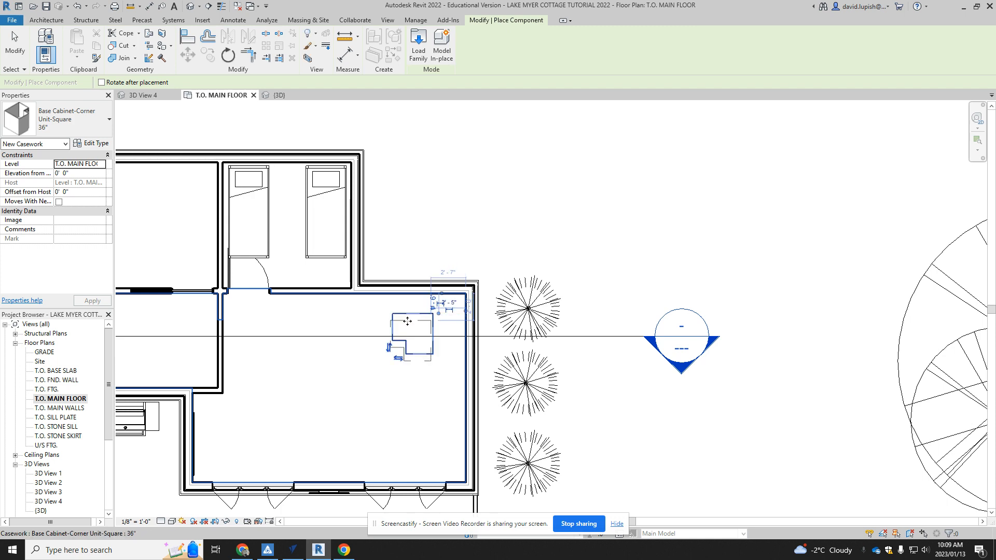
key("Escape")
key("Escape")
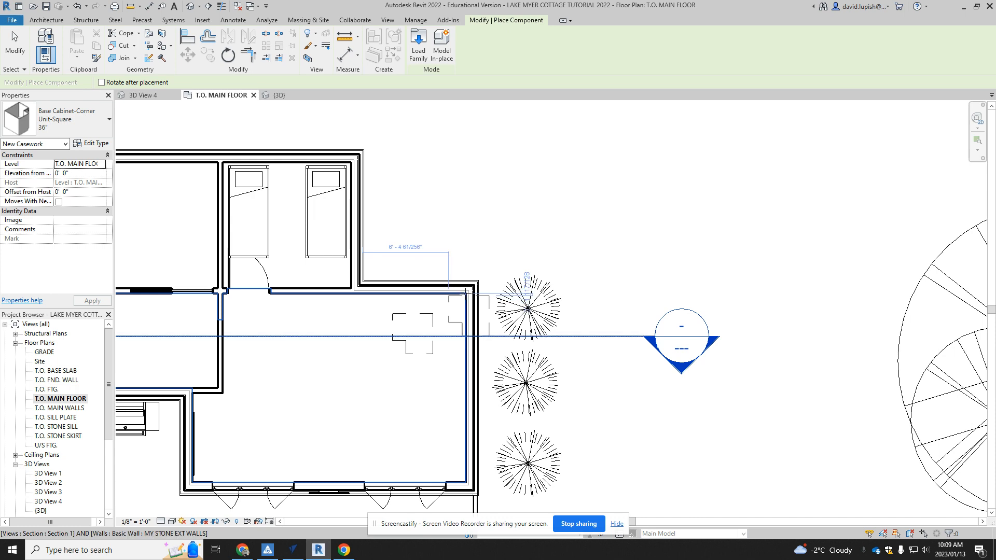
Move the corner cabinet by its outer corner to the room's northeast inside wall corner
left_click(429, 318)
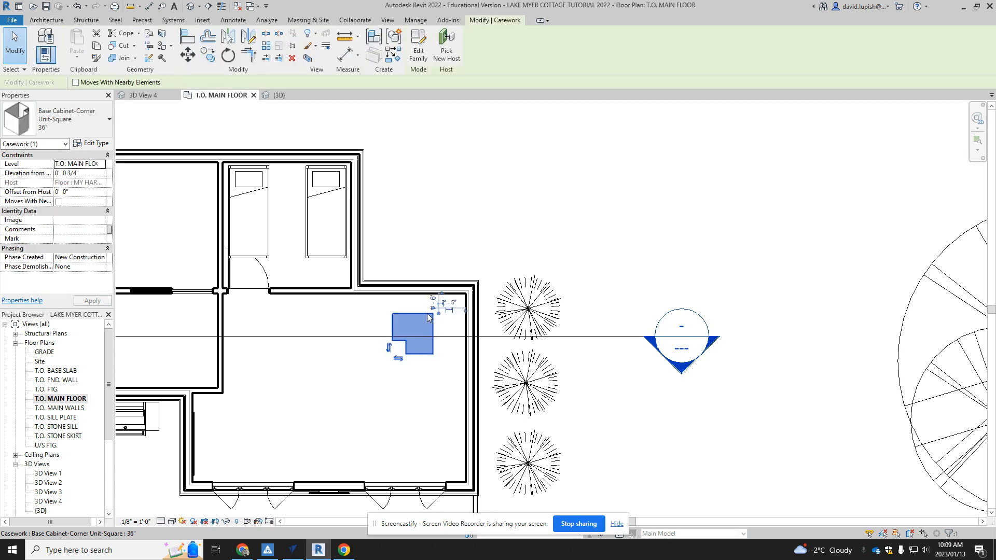
left_click(188, 54)
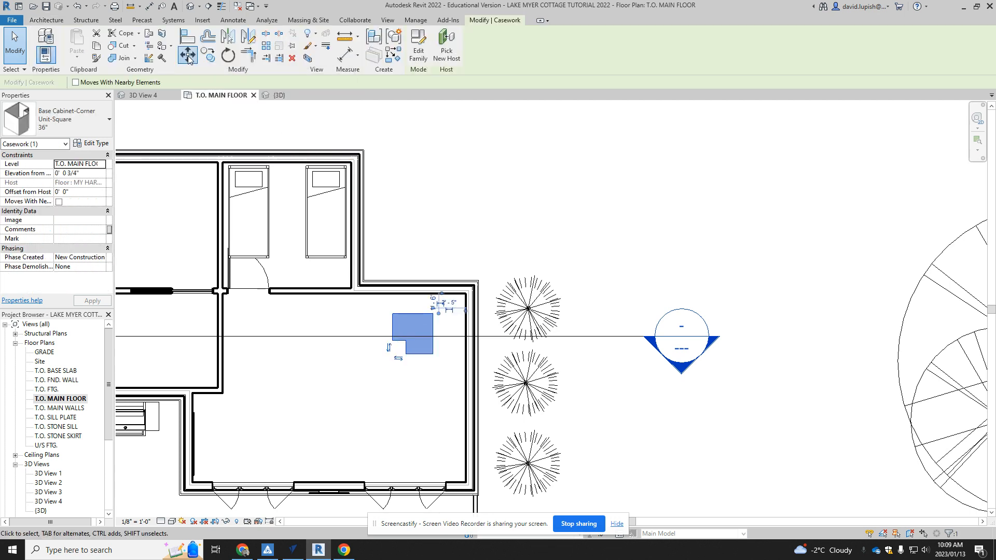
scroll(431, 306, "up", 5)
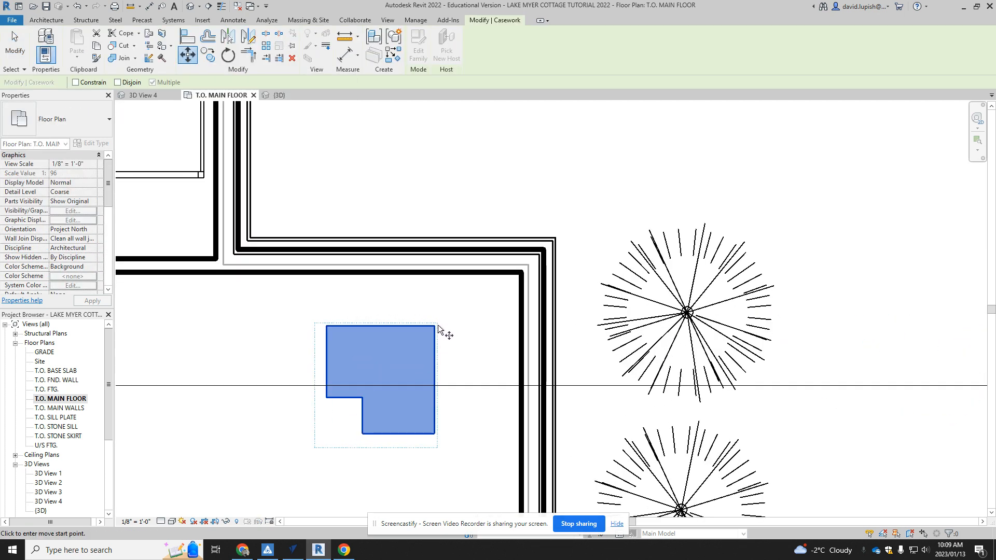
left_click(434, 326)
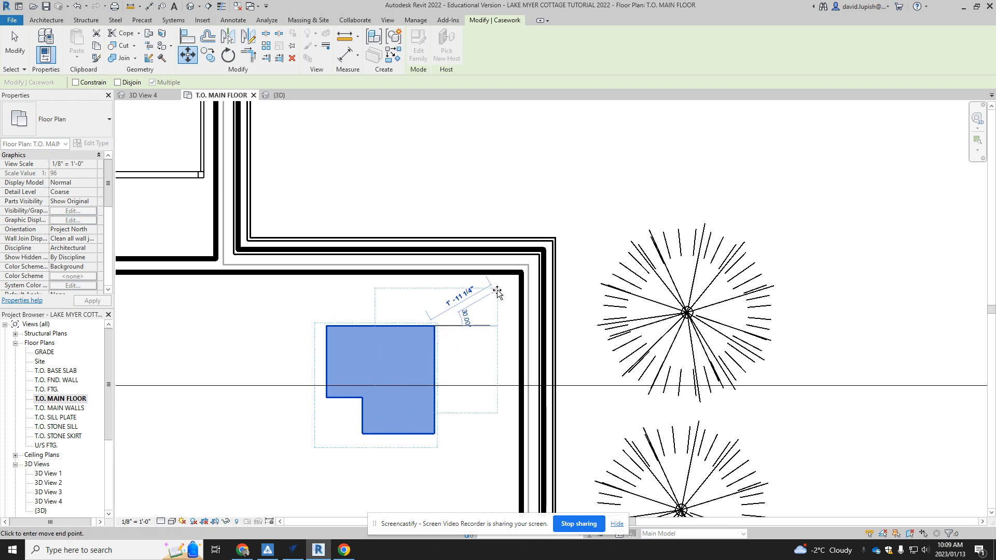
left_click(521, 273)
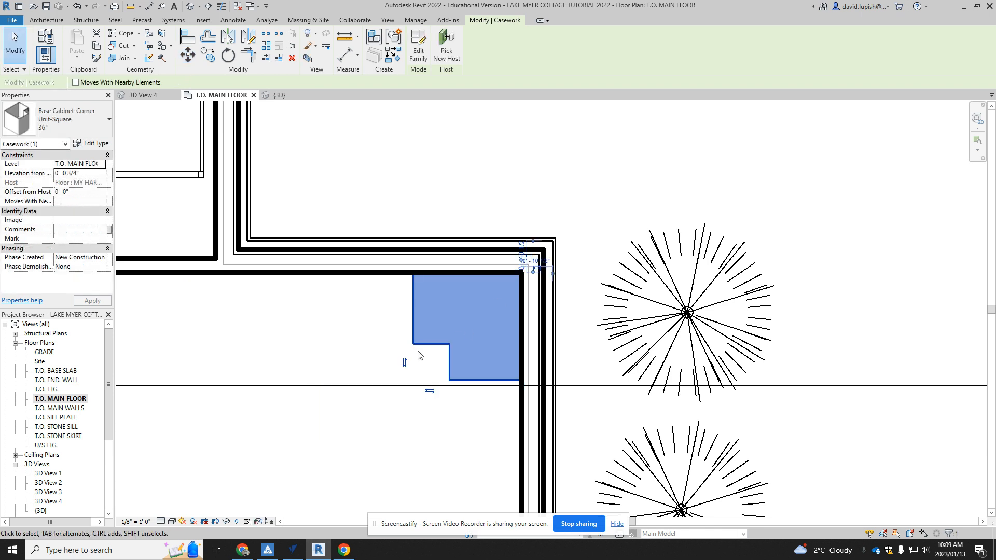
left_click(394, 366)
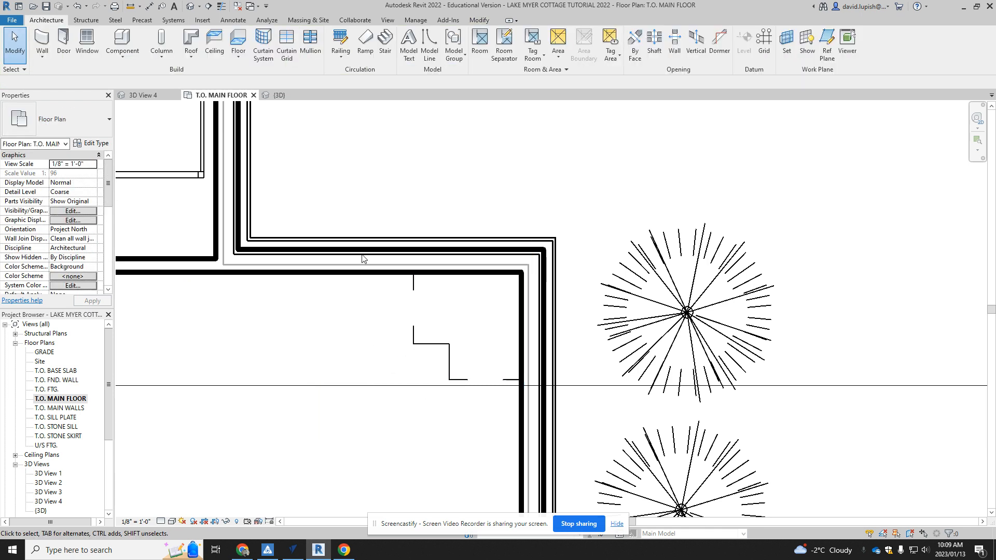
Inspect the placed corner cabinet in the 3D view, then return to the T.O. MAIN FLOOR plan
left_click(191, 6)
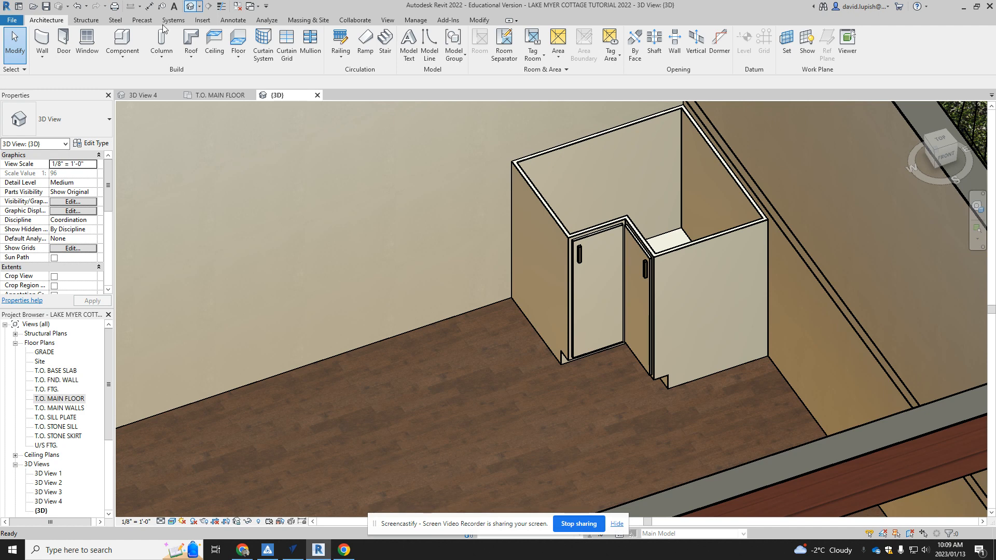
left_click(539, 191)
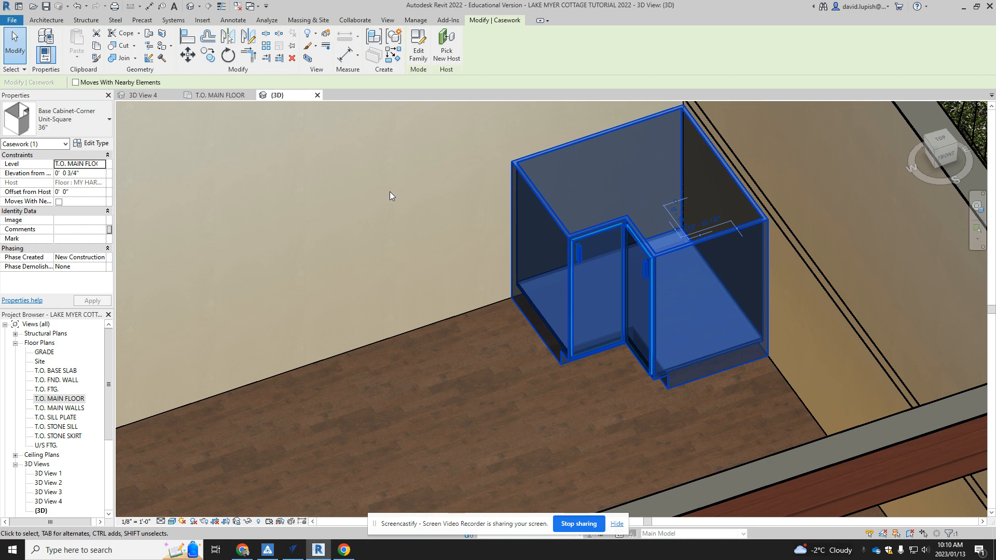
double_click(57, 398)
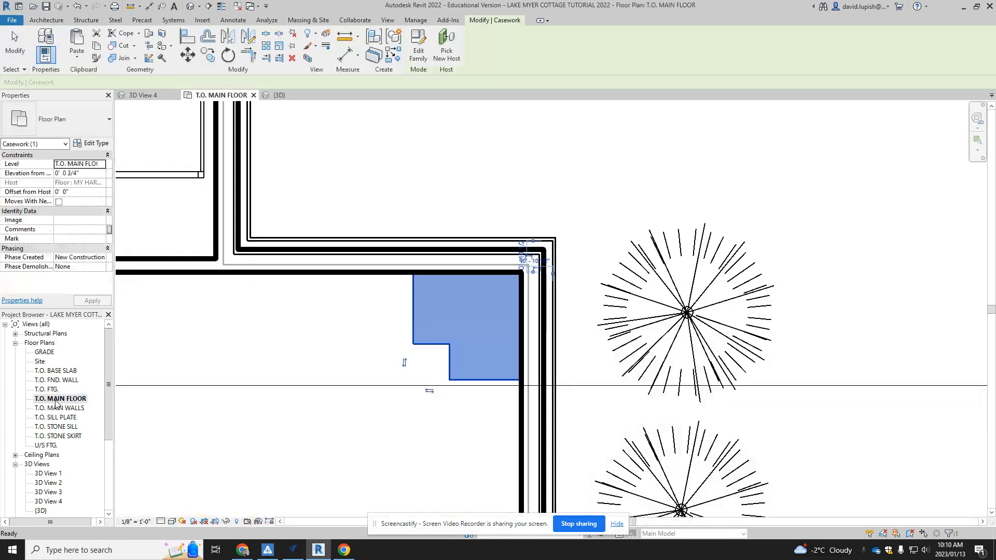
Load the double-door base cabinet family with two top drawers from the Autodesk Base Cabinets library
left_click(202, 20)
left_click(431, 34)
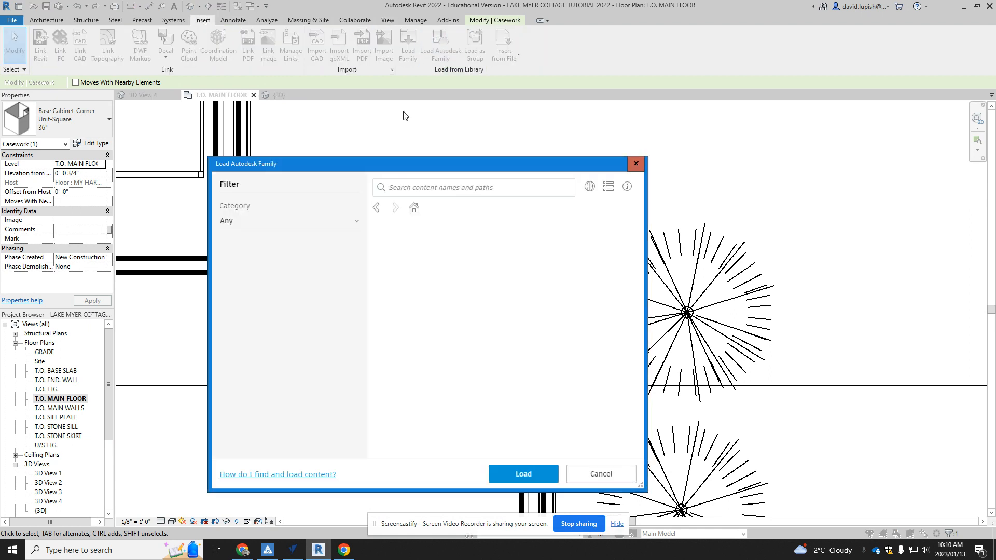
scroll(493, 333, "down", 3)
scroll(494, 333, "down", 3)
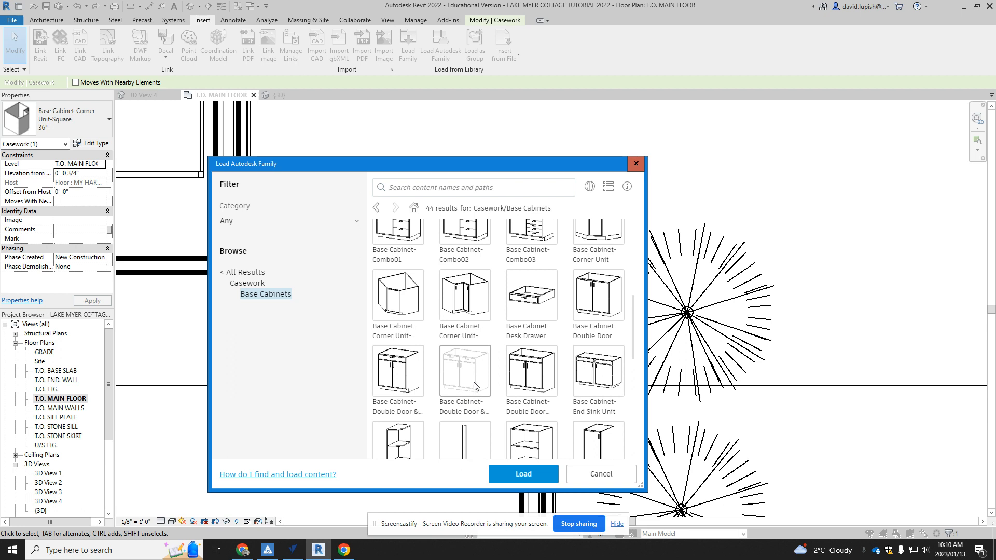
scroll(468, 377, "down", 3)
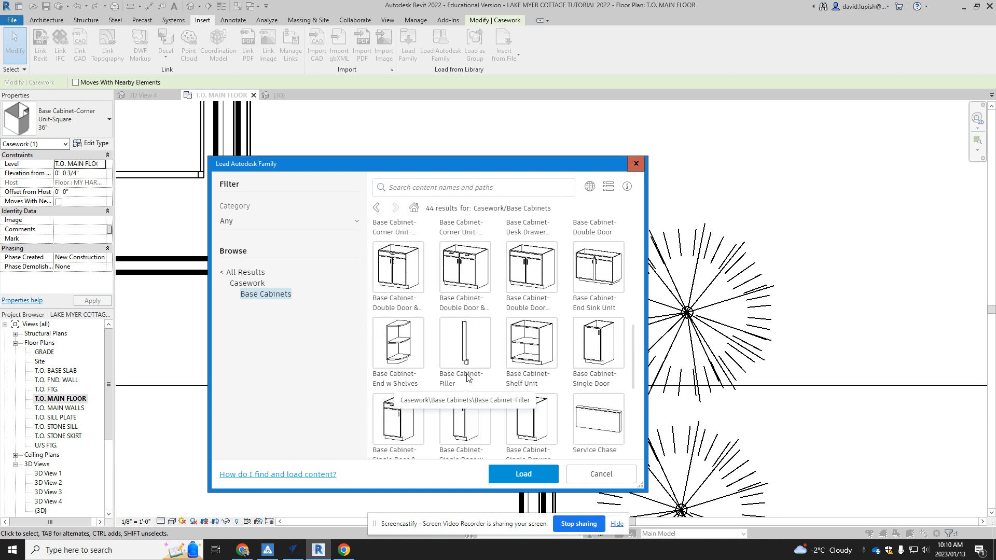
scroll(468, 378, "up", 3)
left_click(468, 372)
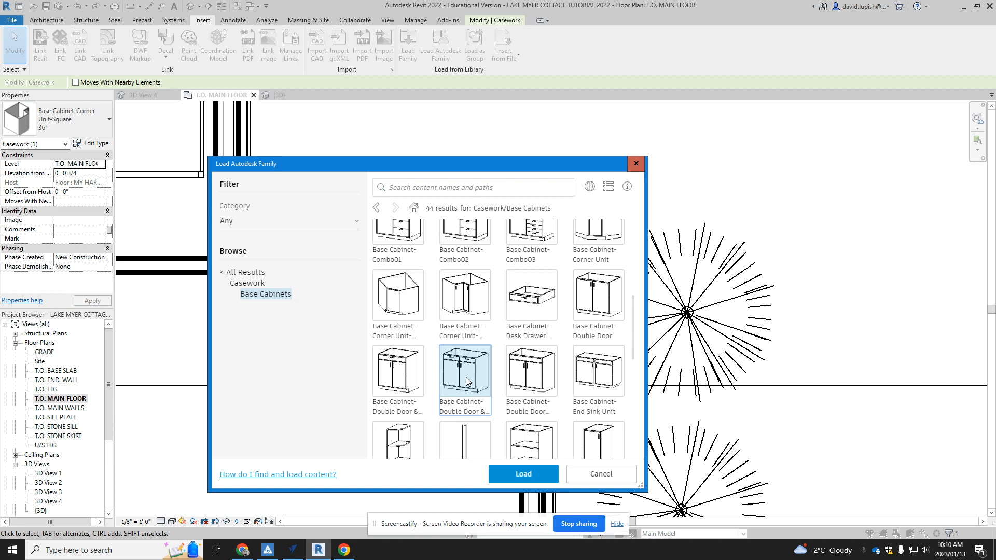
scroll(466, 378, "up", 3)
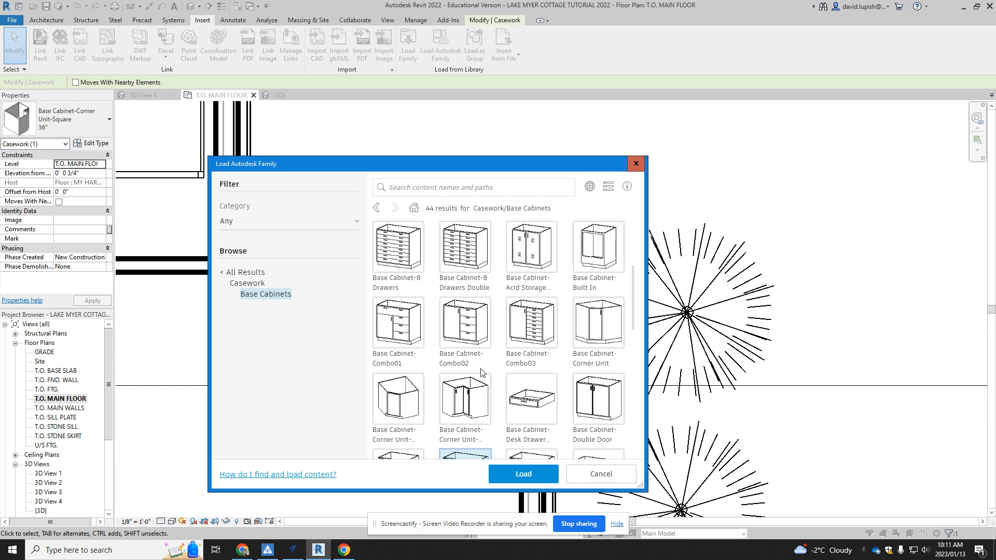
scroll(475, 337, "down", 3)
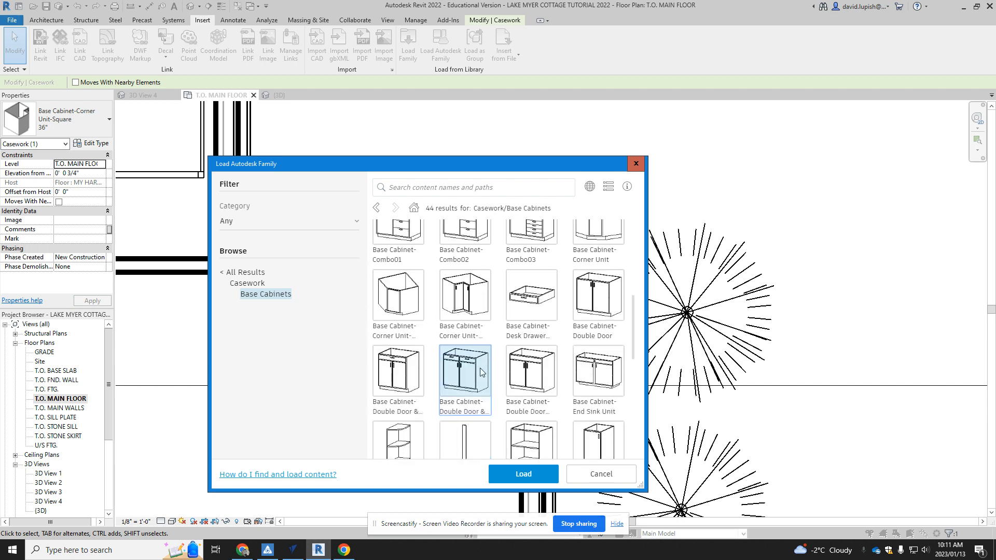
left_click(523, 474)
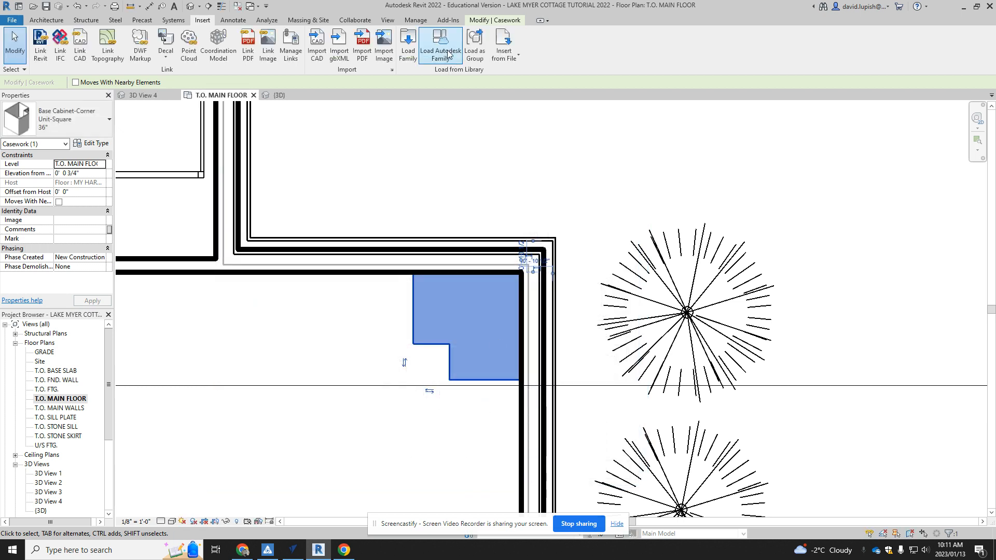
Load the Base Cabinet-4 Bin family from the Autodesk library
left_click(440, 45)
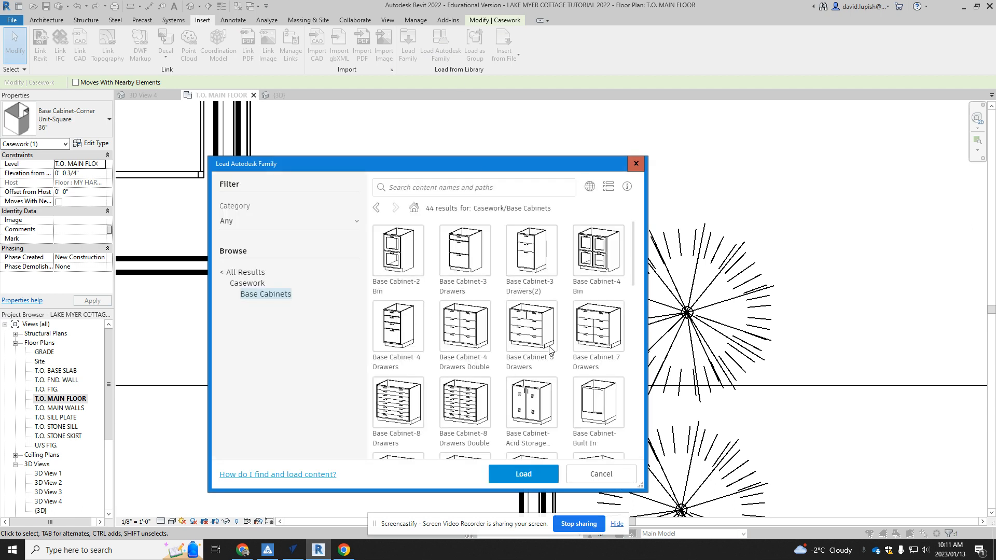
left_click(598, 252)
left_click(540, 477)
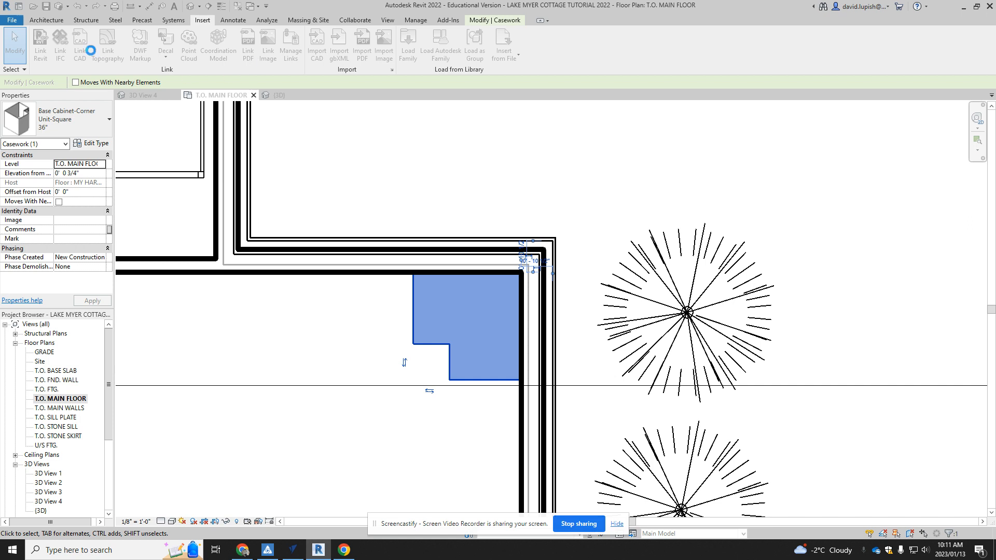
Load the Base Cabinet-5 Drawers family from the Autodesk Base Cabinets library
left_click(435, 44)
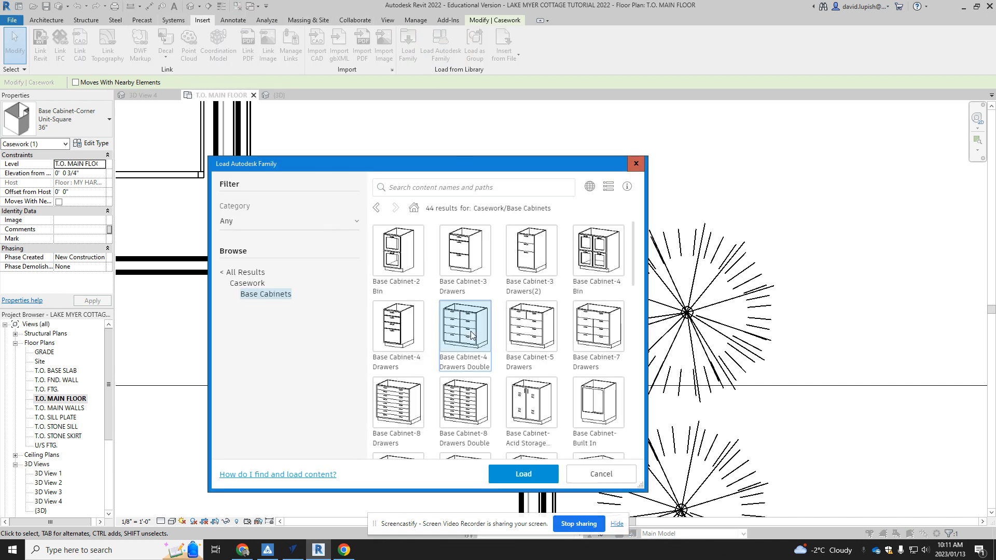
left_click(520, 355)
left_click(523, 473)
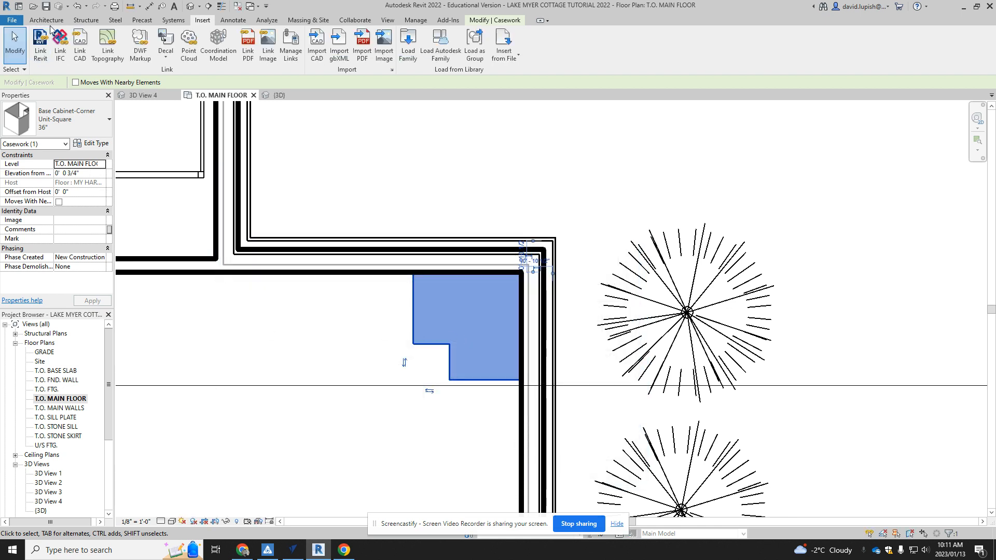
Place a 30" Base Cabinet-5 Drawers component in the open floor area southwest of the corner cabinet
left_click(47, 19)
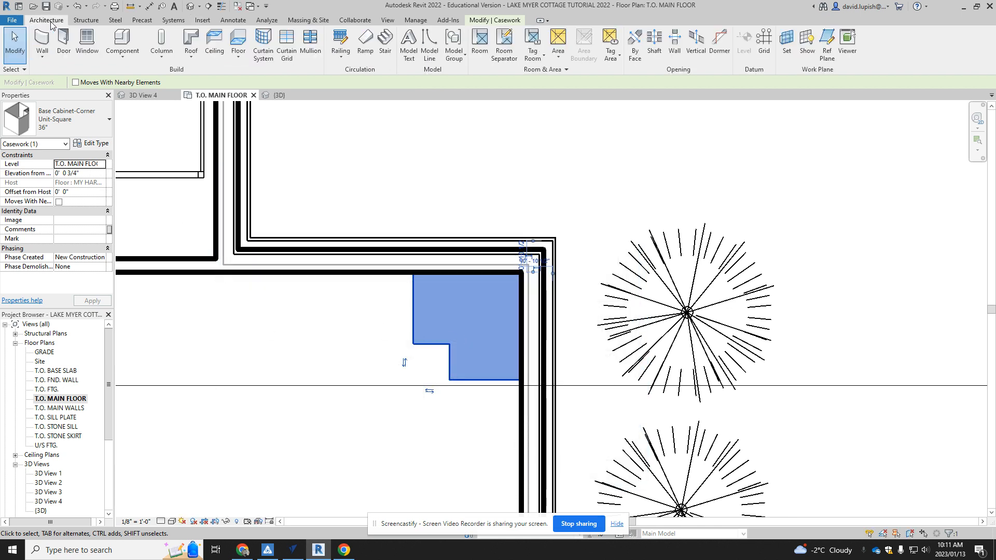
left_click(133, 47)
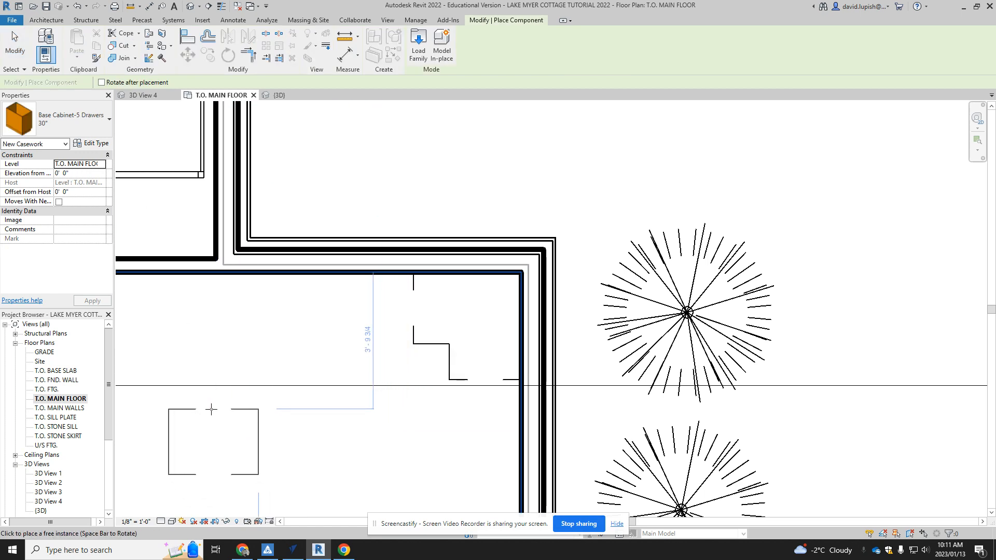
right_click(240, 367)
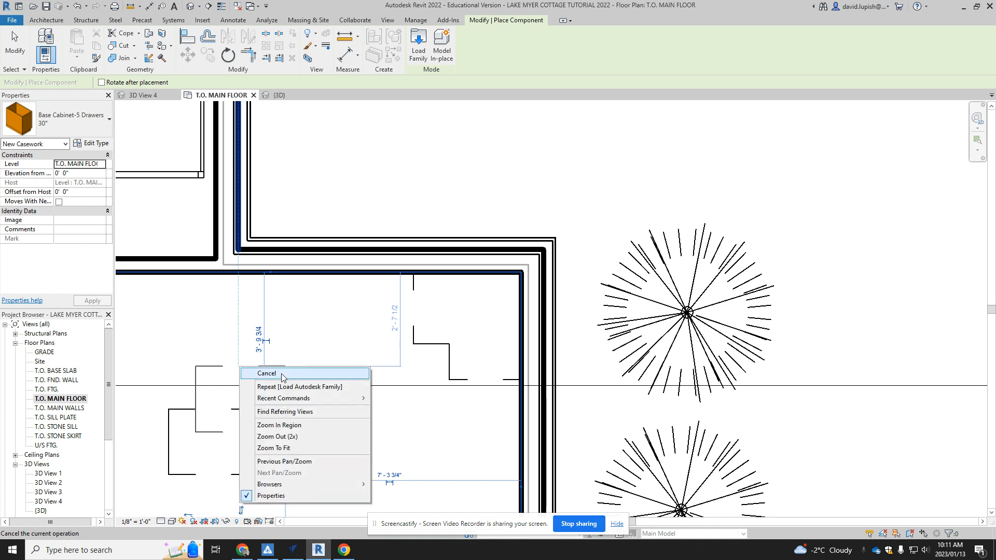
left_click(283, 374)
Place a 36" Base Cabinet-5 Drawers component just east of the 30" drawer cabinet
left_click(107, 119)
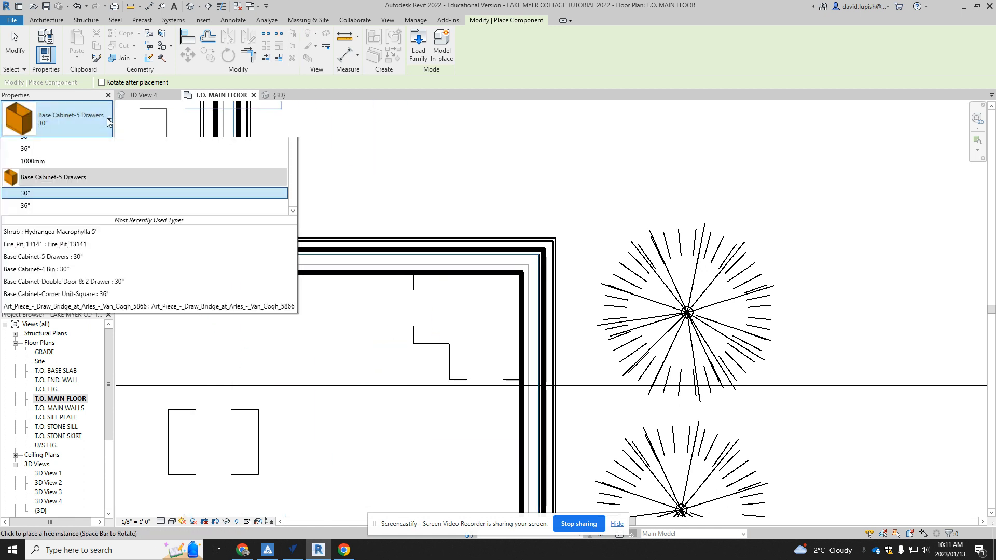
scroll(91, 252, "down", 3)
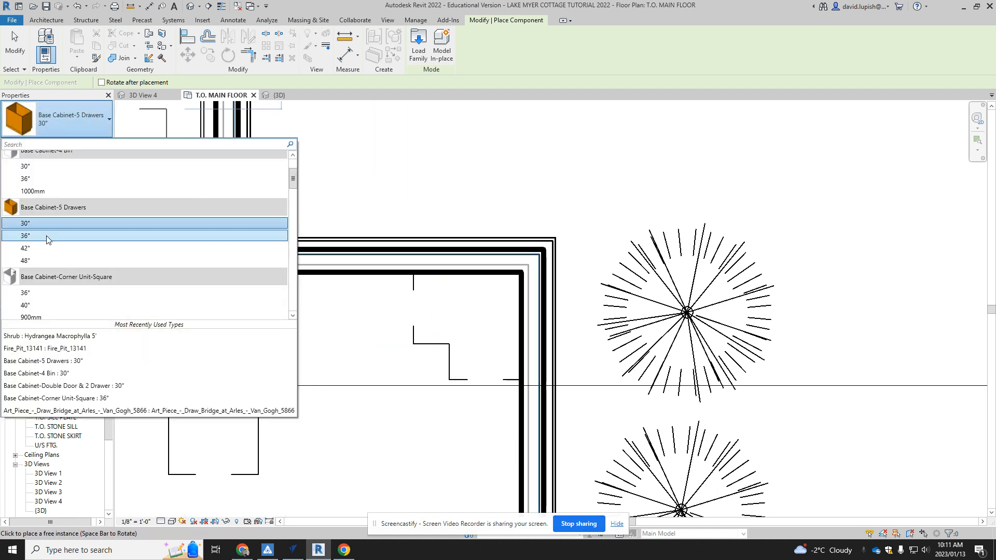
left_click(47, 236)
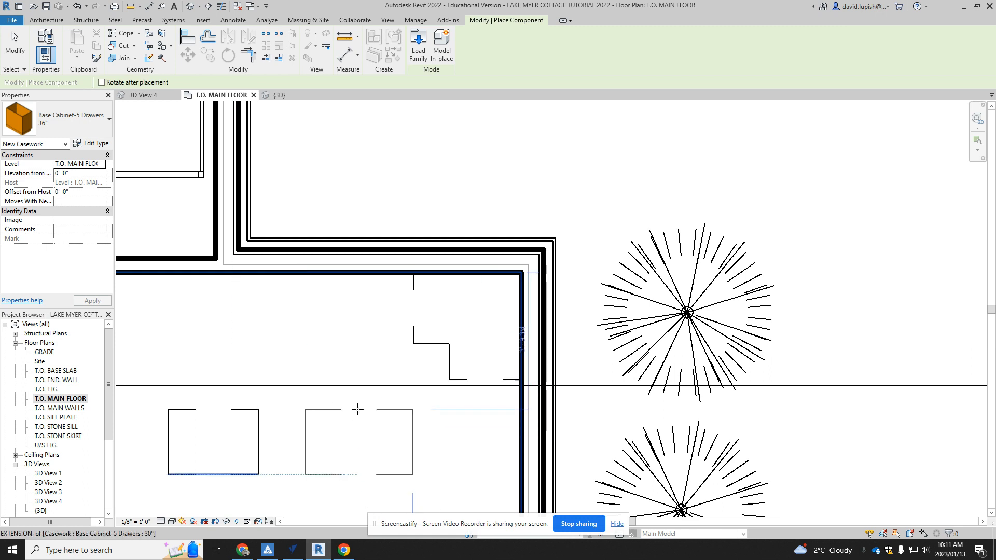
right_click(342, 380)
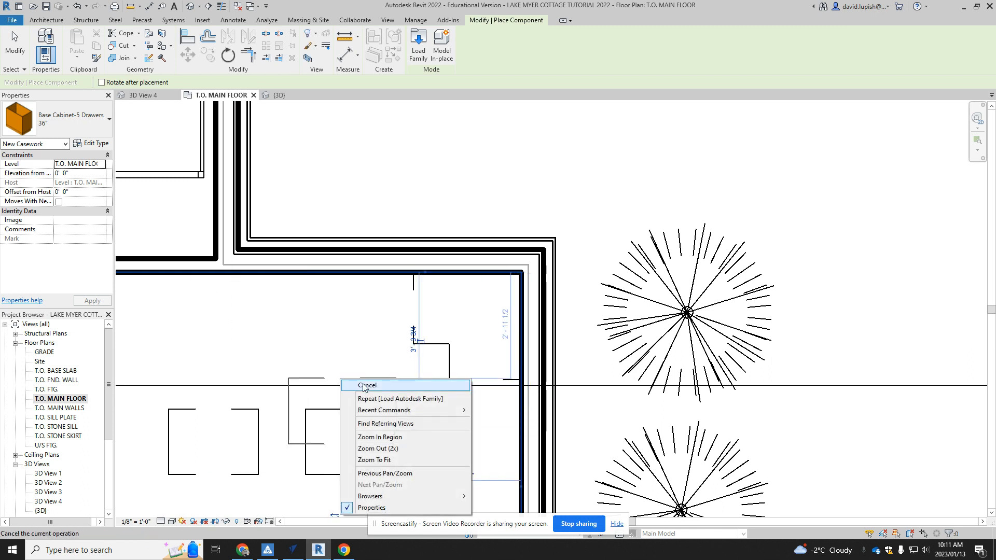
left_click(365, 386)
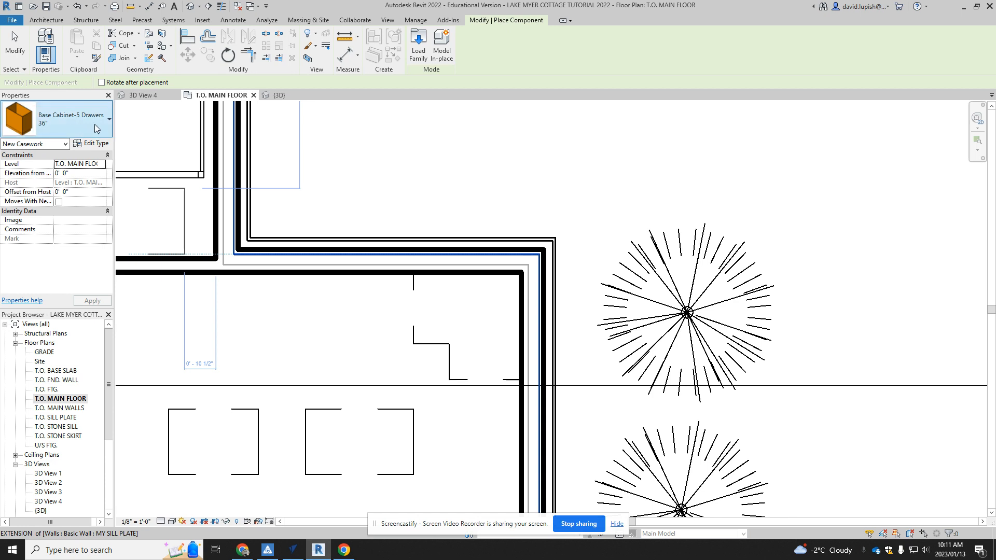
Place a 42" Base Cabinet-5 Drawers component near the north wall, above the 30" drawer cabinet
left_click(98, 126)
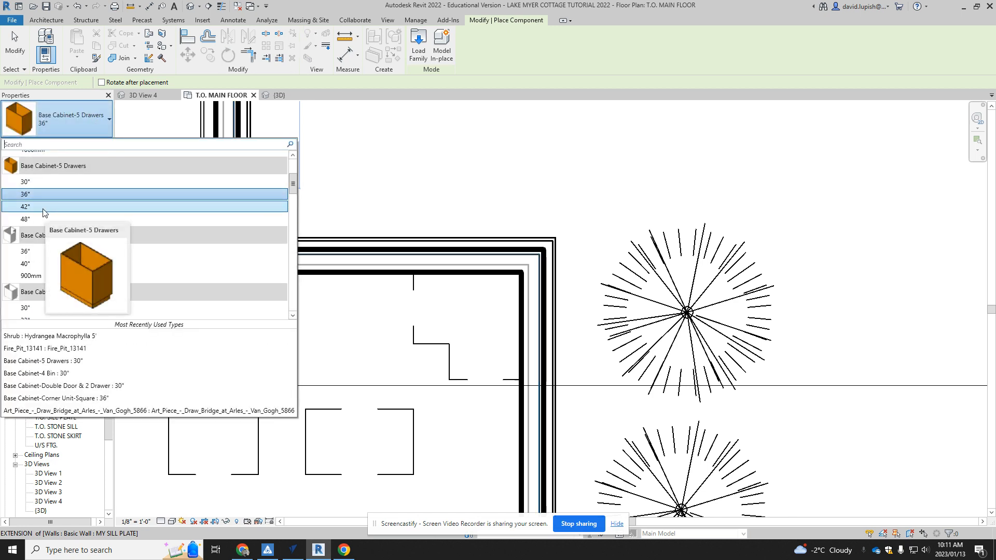
left_click(44, 208)
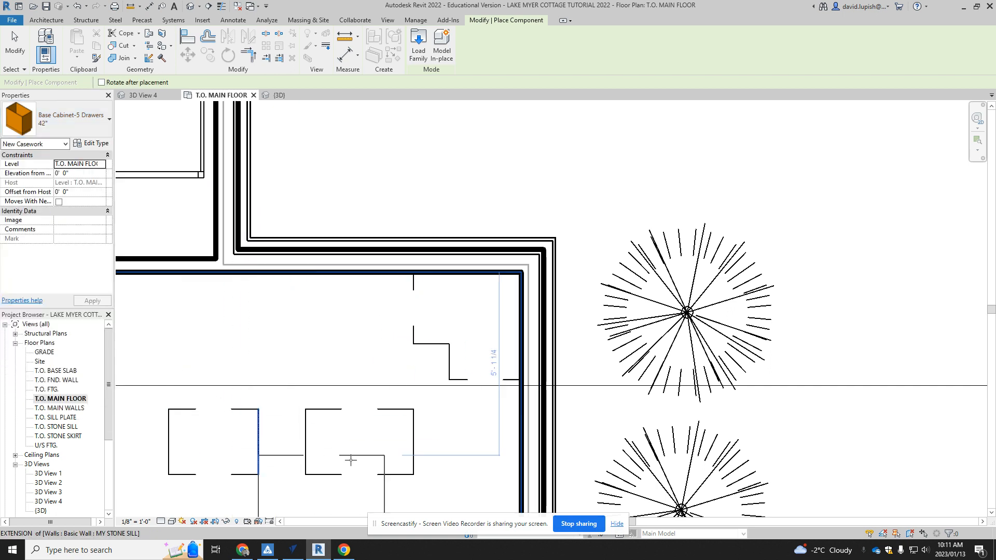
right_click(310, 323)
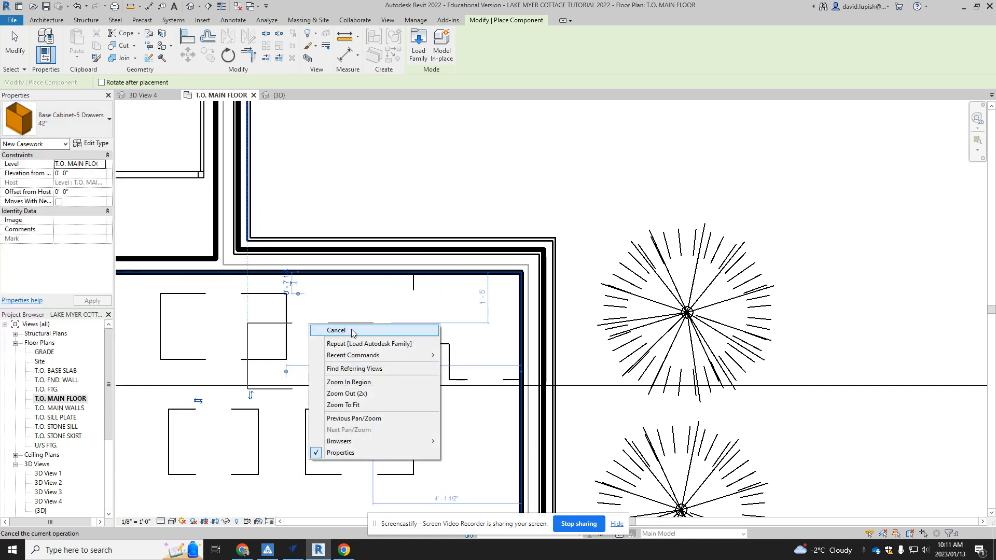
left_click(351, 330)
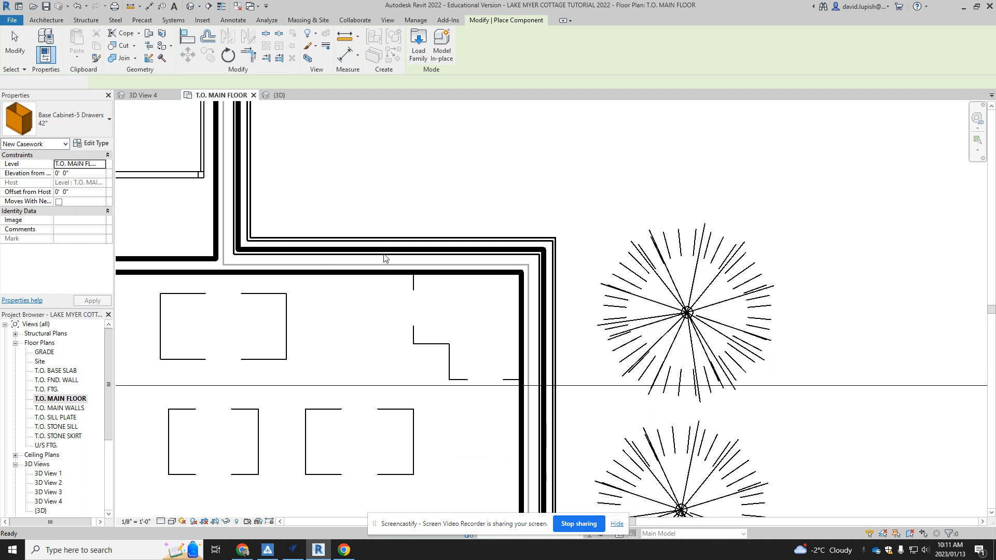
Inspect the three five-drawer cabinets beside the corner cabinet in the 3D view, then return to the T.O. MAIN FLOOR plan
left_click(276, 363)
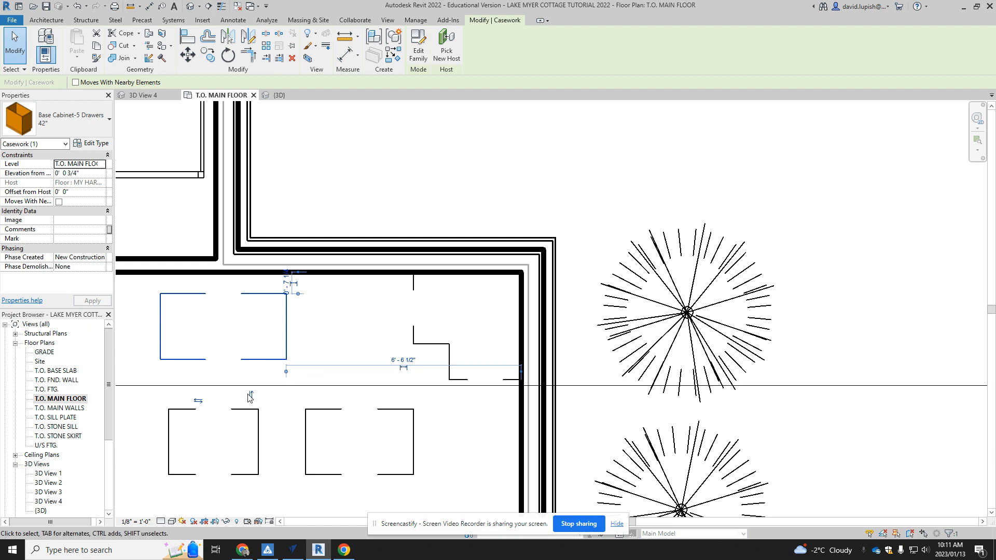
left_click(190, 7)
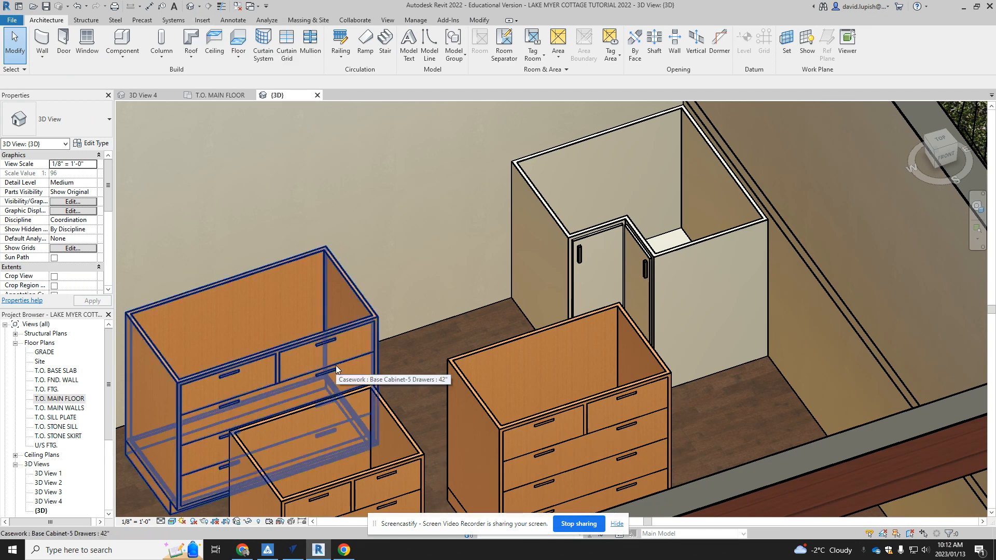
scroll(340, 385, "down", 3)
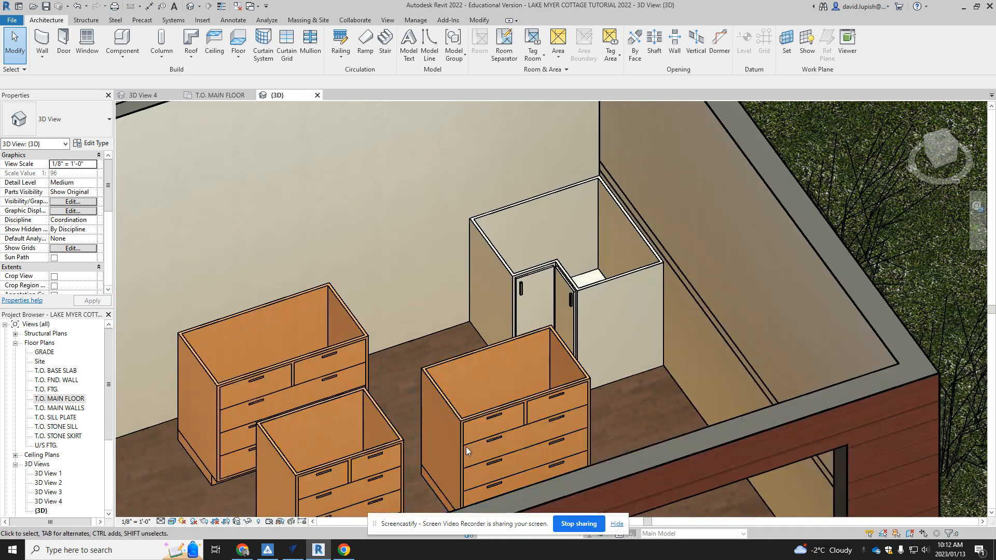
scroll(466, 447, "down", 2)
scroll(380, 454, "up", 2)
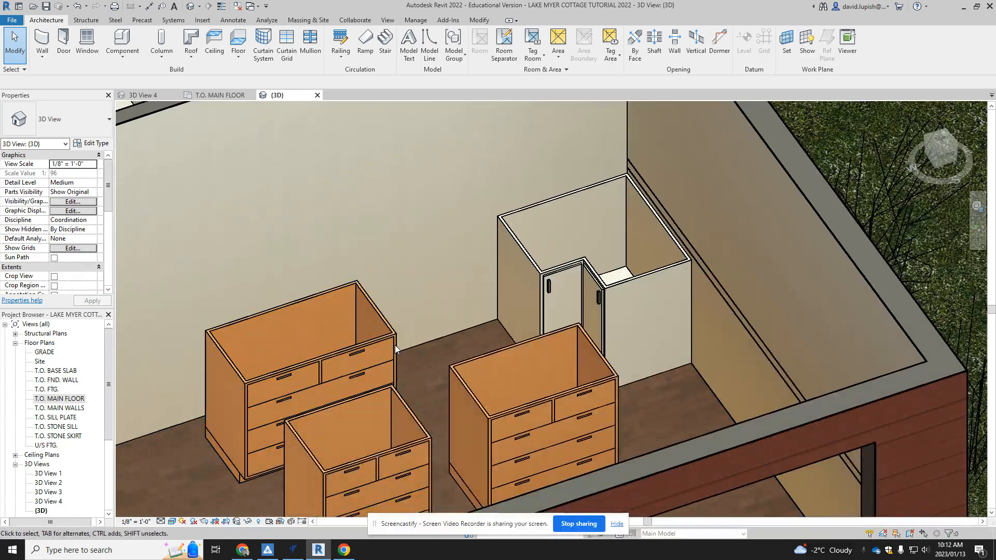
scroll(139, 173, "down", 3)
scroll(139, 173, "up", 2)
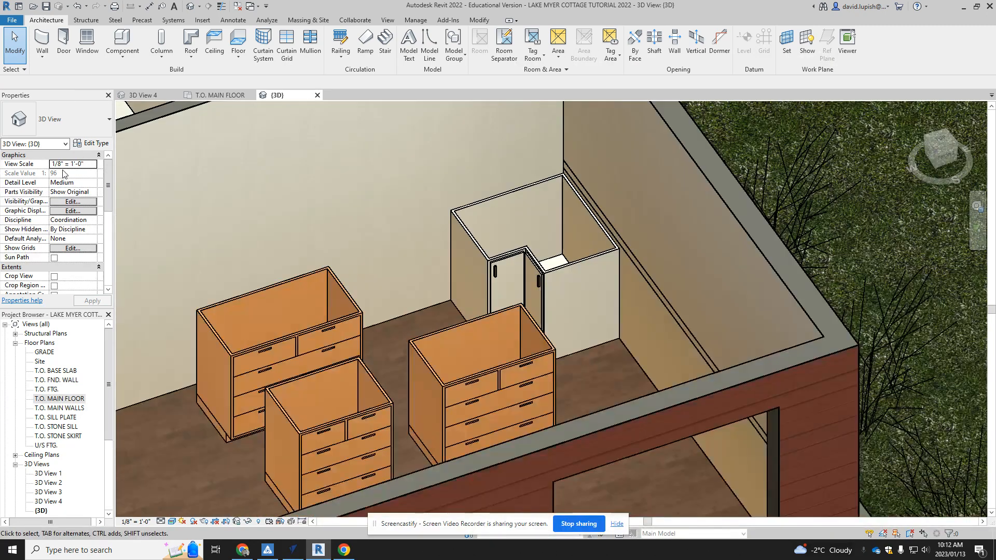
double_click(69, 401)
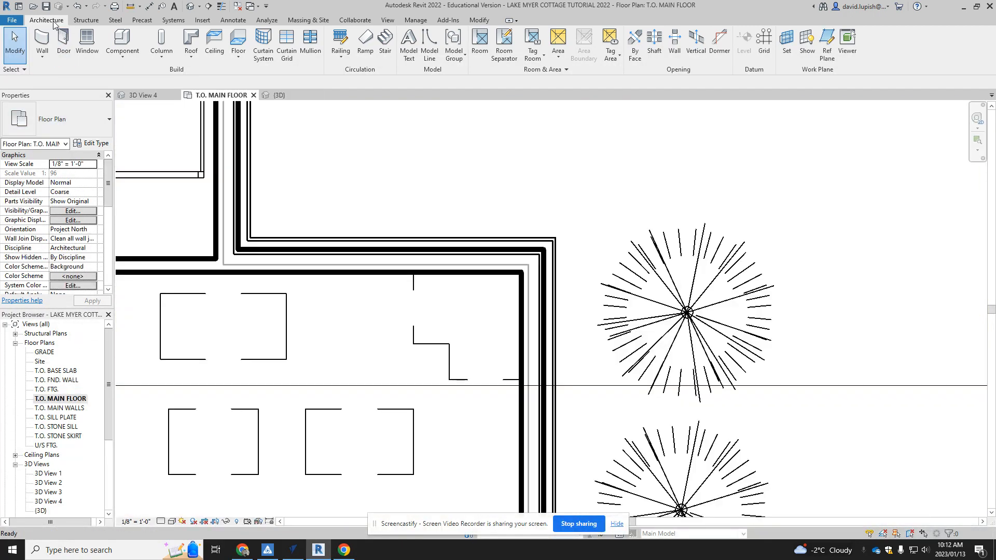
left_click(123, 40)
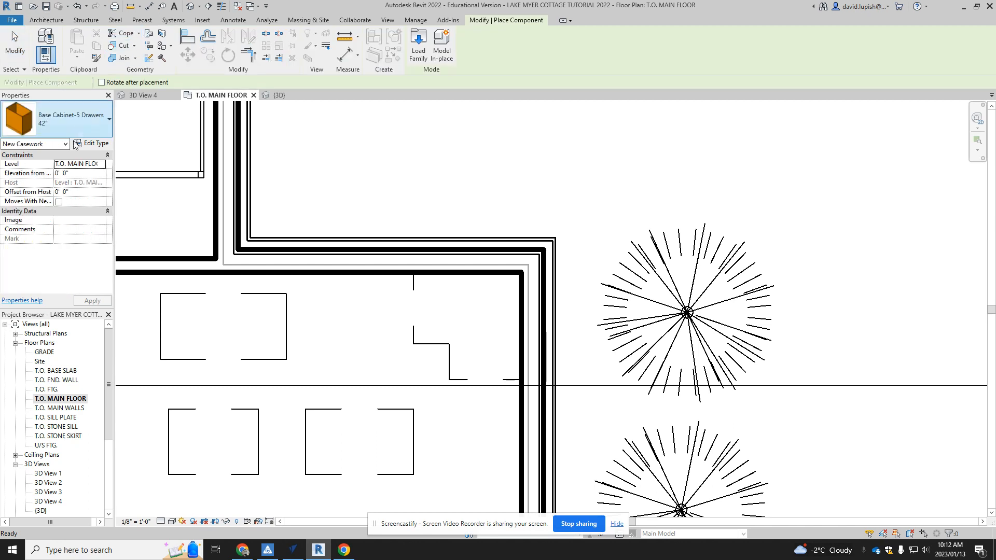
left_click(108, 115)
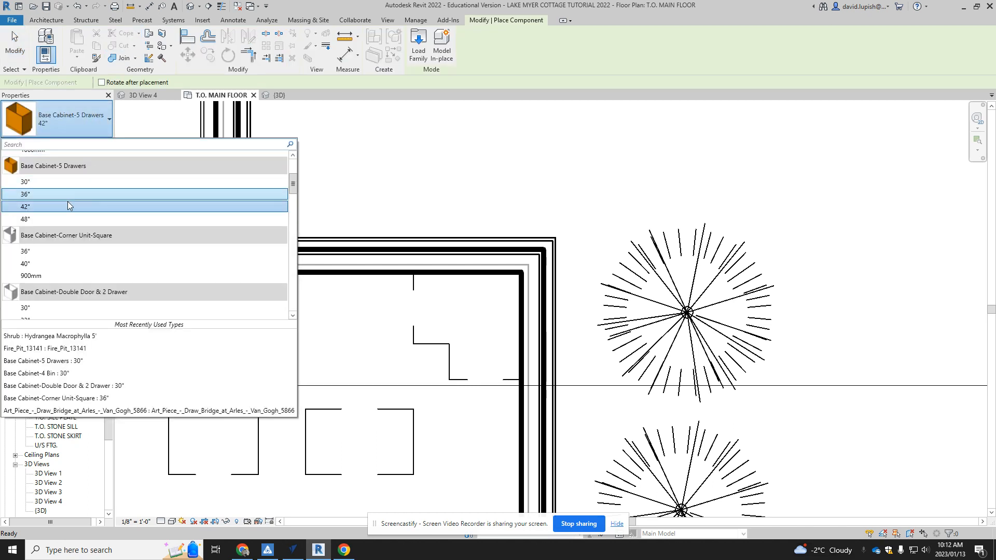
left_click(40, 253)
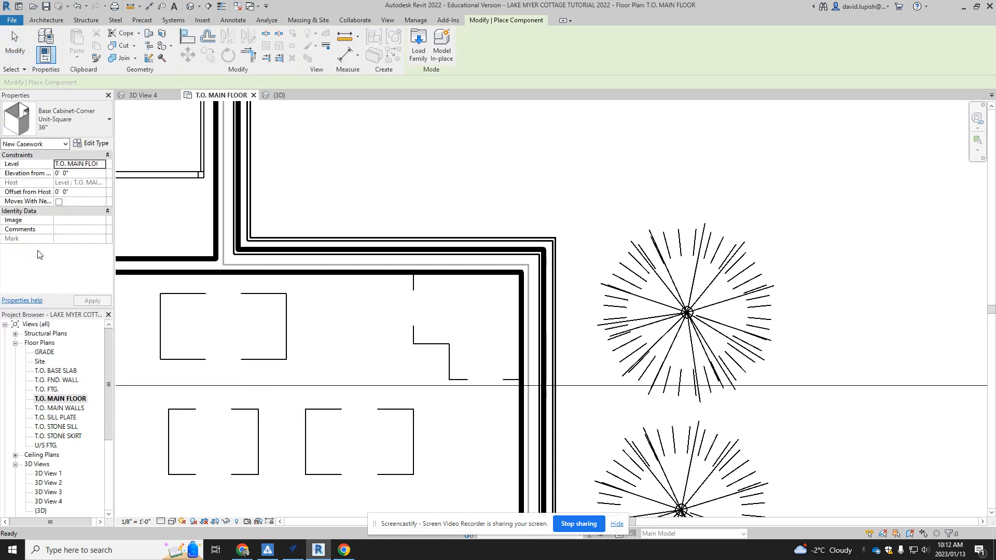
left_click(101, 122)
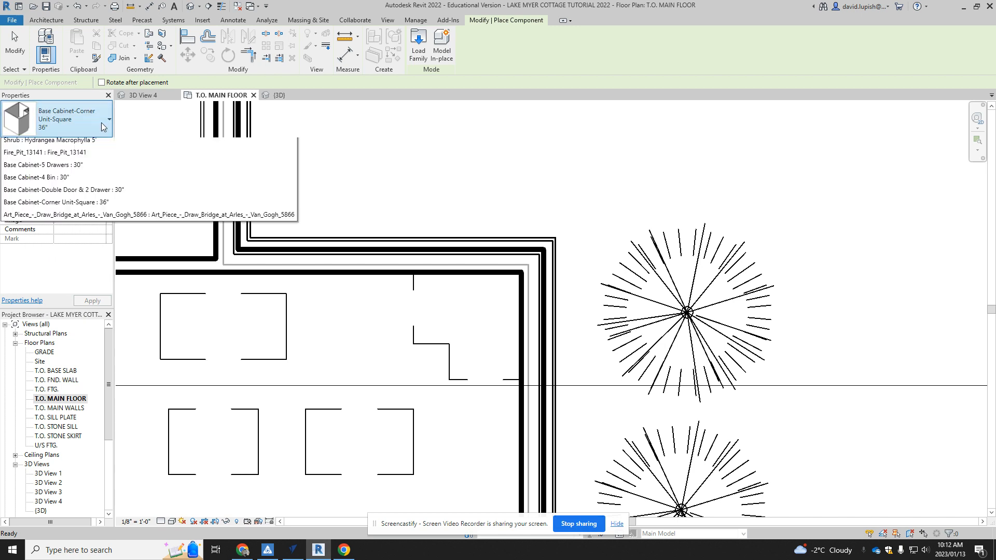
left_click(44, 265)
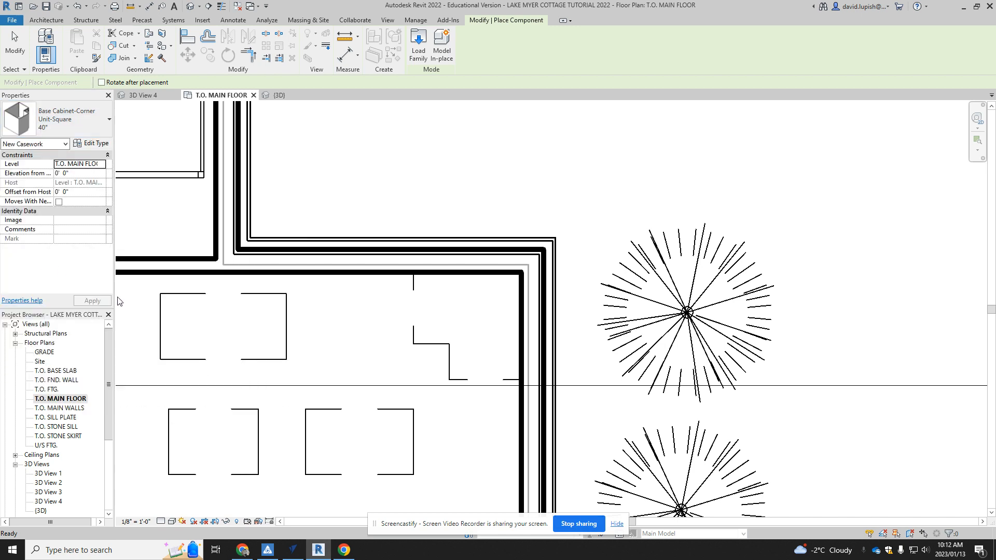
key("Escape")
key("Escape")
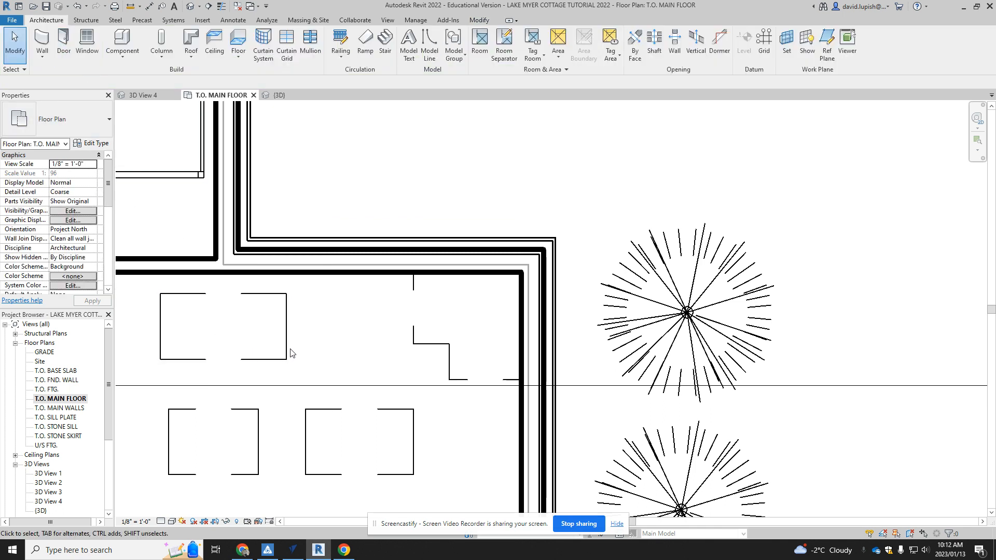
Move the 42" drawer cabinet by its southeast corner to the west front corner of the corner cabinet
left_click(289, 323)
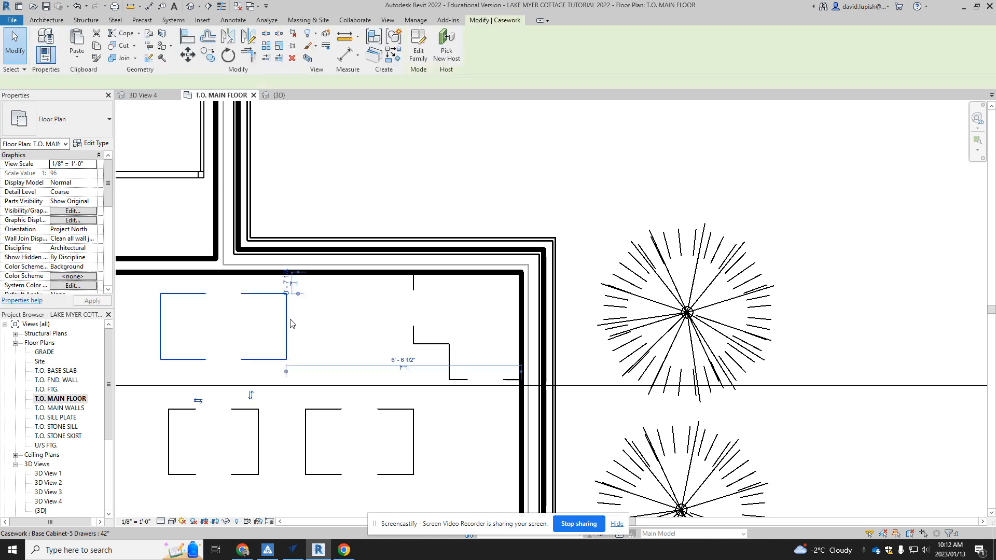
left_click(189, 58)
left_click(287, 359)
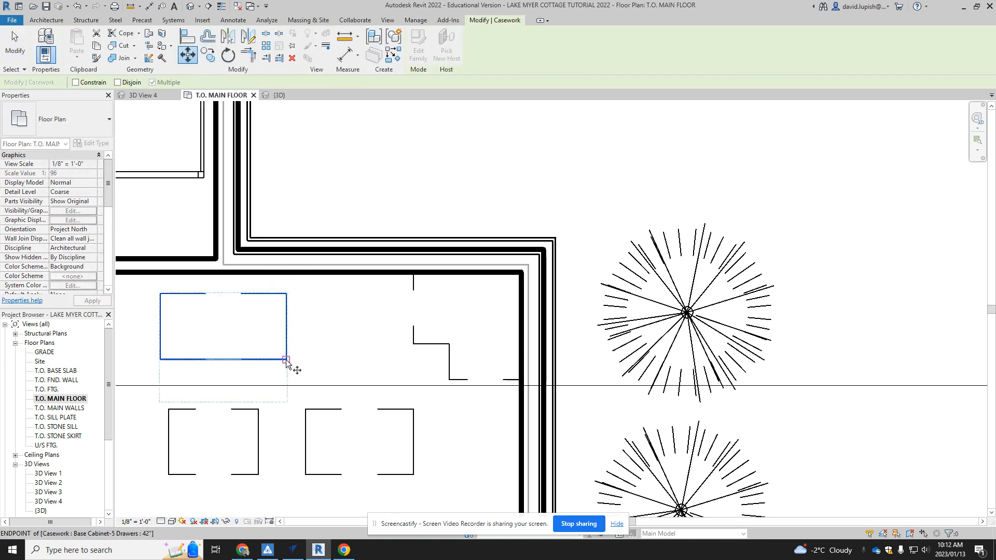
left_click(414, 343)
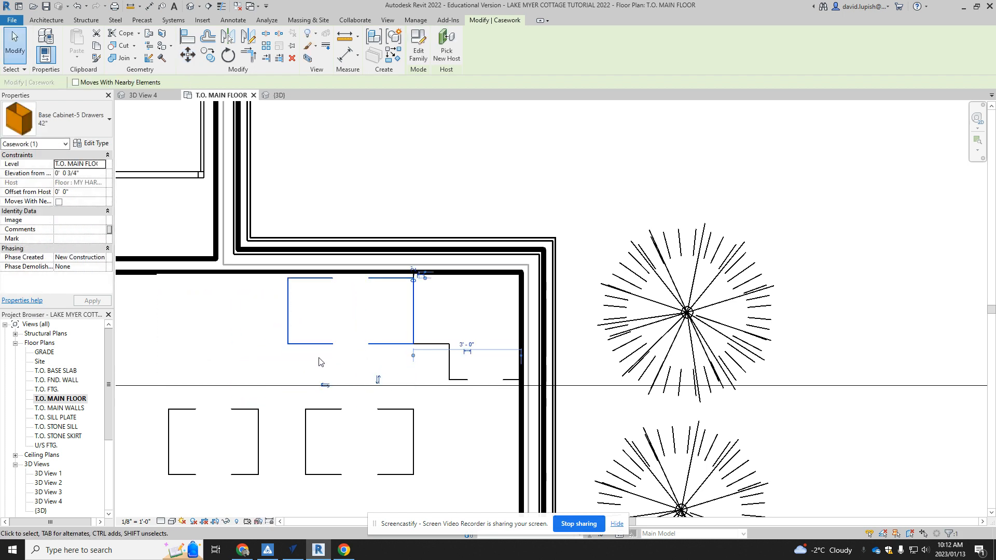
Rotate the 36" five-drawer cabinet 90° clockwise about its centre
left_click(396, 446)
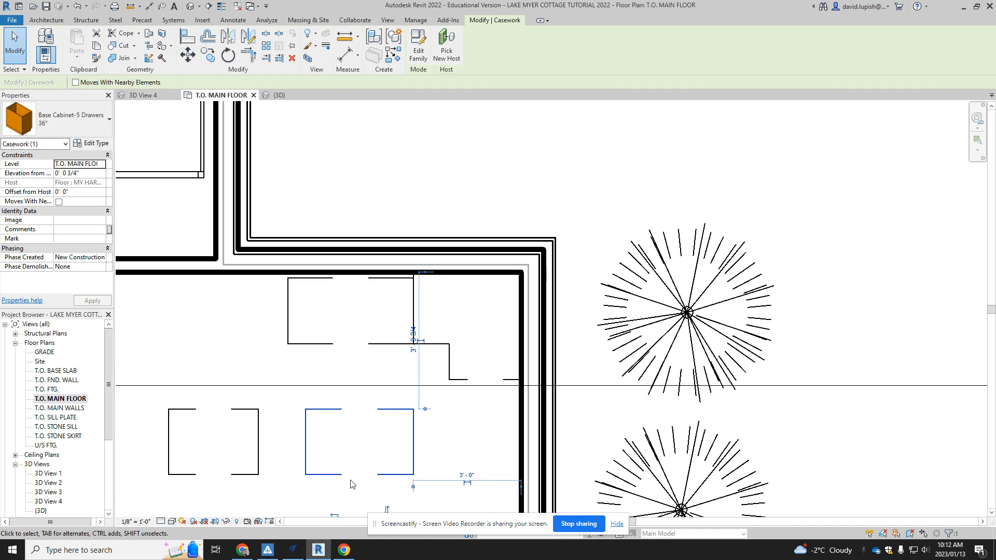
left_click(228, 55)
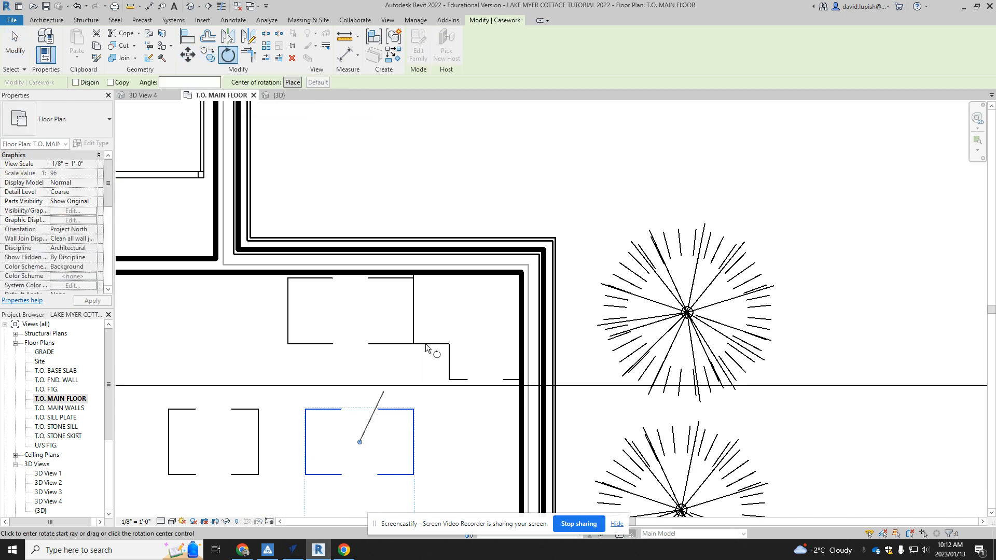
left_click(360, 370)
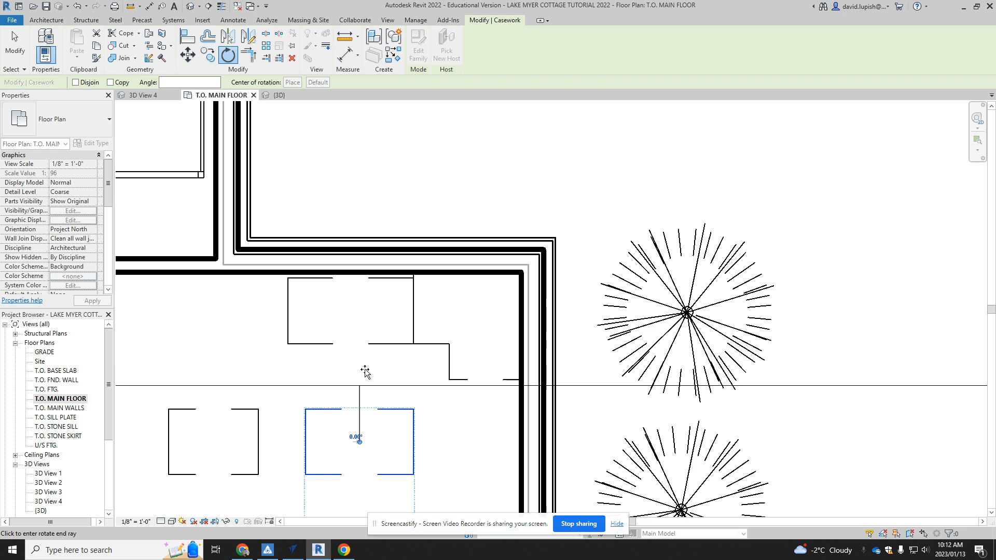
left_click(443, 442)
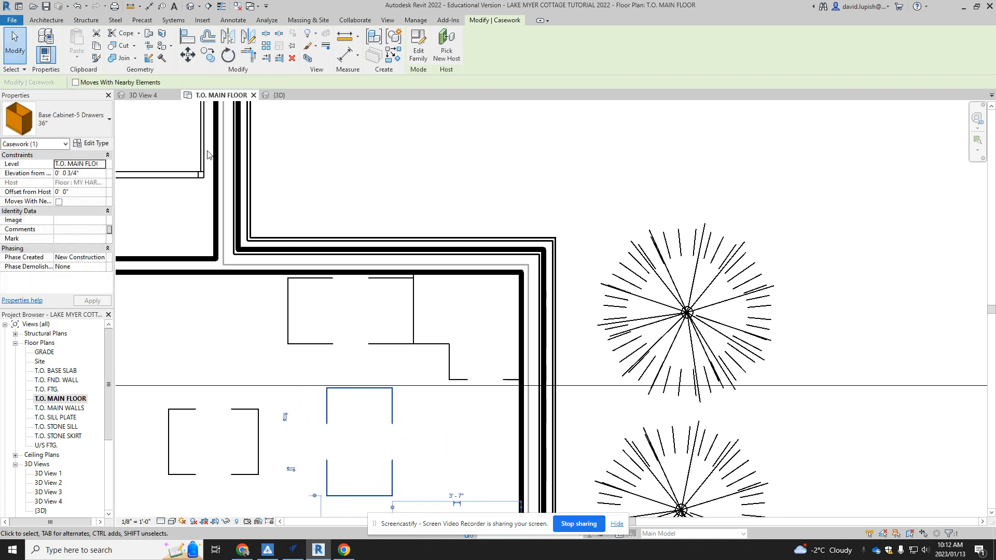
Move the 36" five-drawer cabinet by its northwest corner to the south front corner of the corner cabinet
left_click(188, 55)
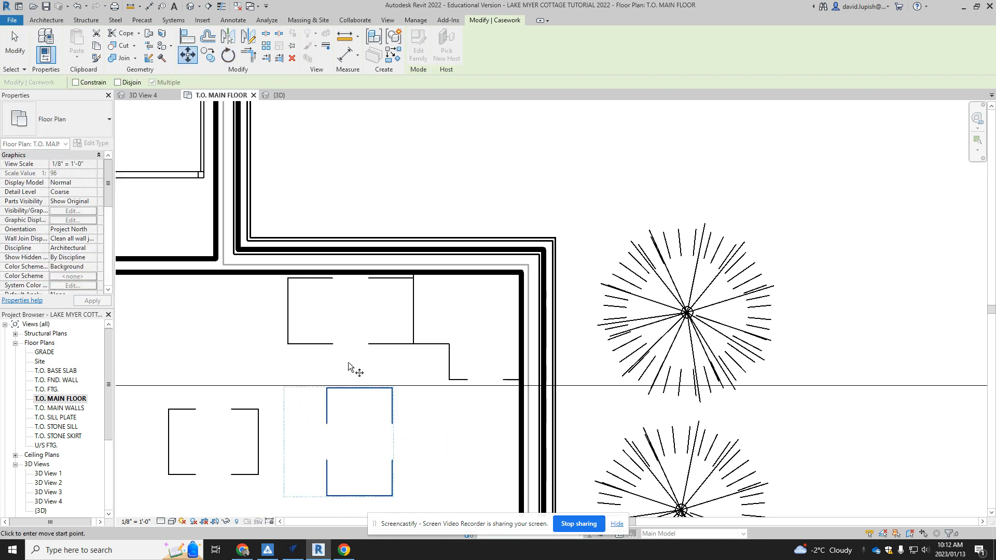
left_click(328, 388)
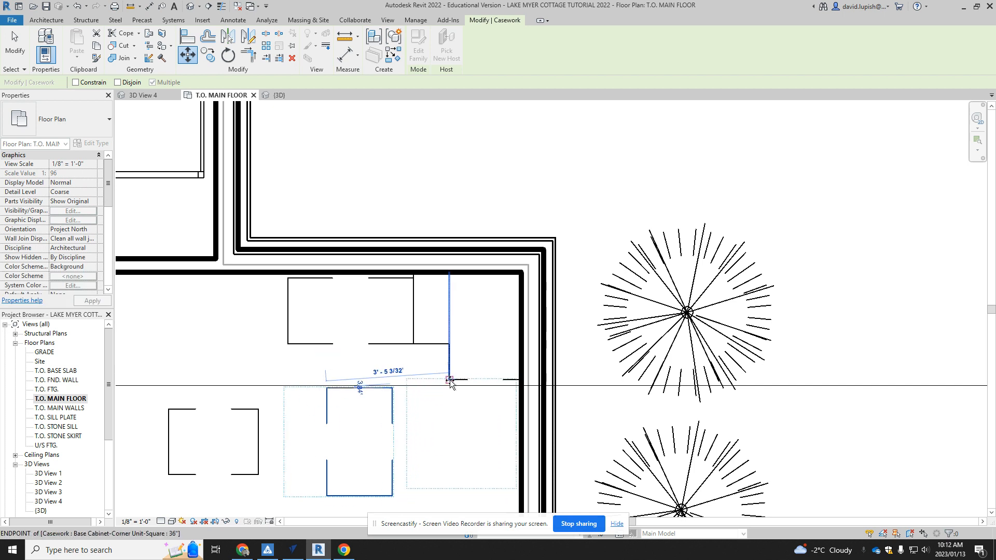
left_click(450, 381)
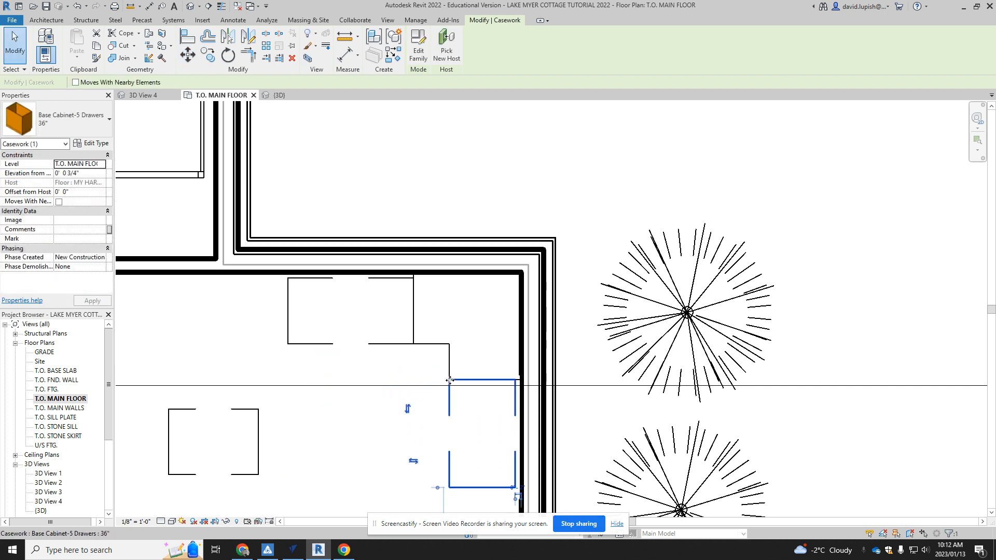
Rotate the 30" five-drawer cabinet 90° clockwise about its centre
left_click(259, 423)
left_click(229, 55)
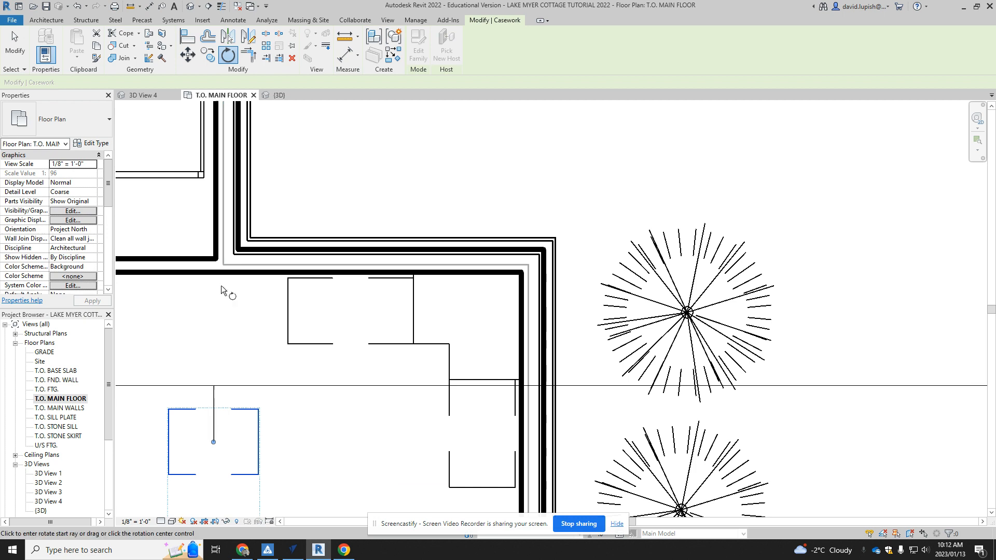
left_click(215, 350)
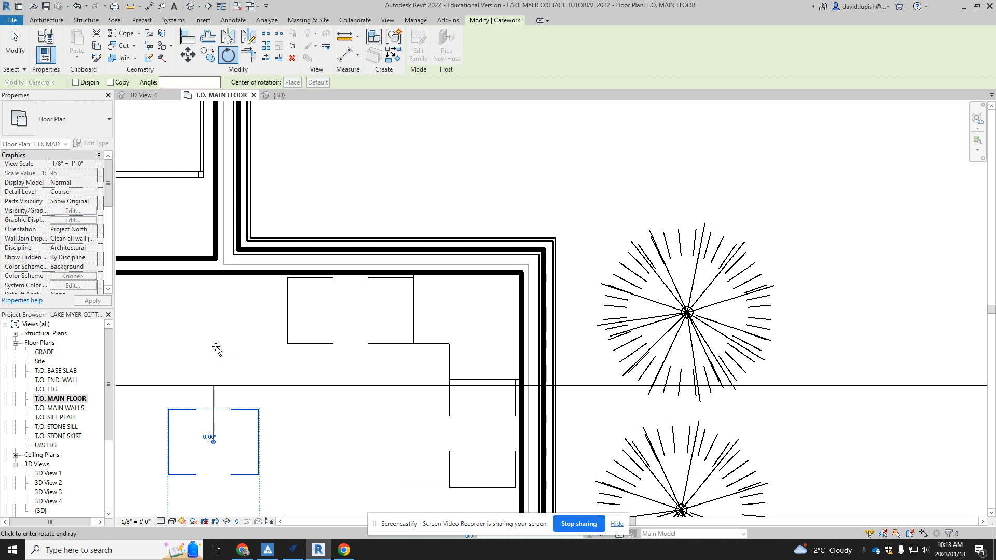
left_click(304, 443)
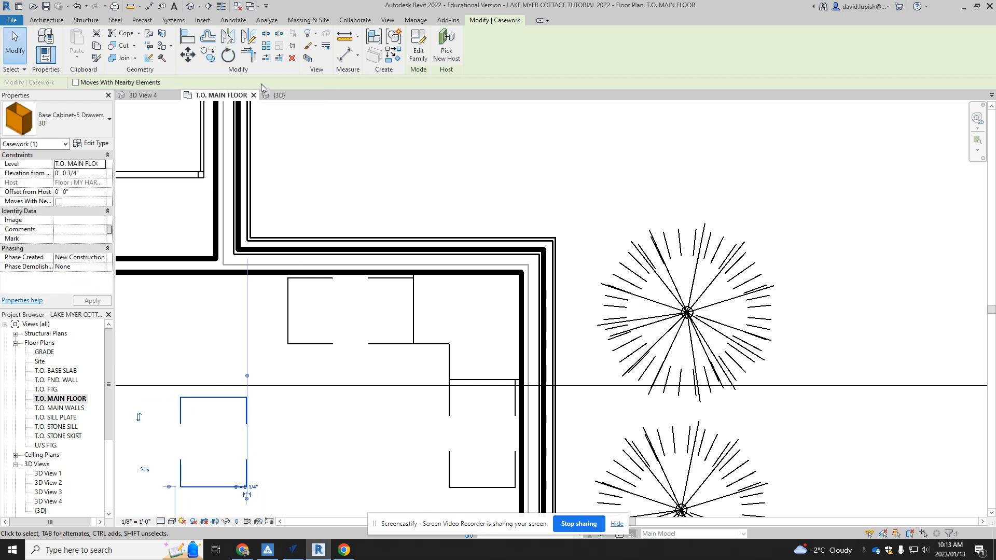
Move the 30" five-drawer cabinet by its northeast corner to the southeast corner of the 36" drawer cabinet
scroll(332, 228, "down", 2)
scroll(338, 282, "down", 2)
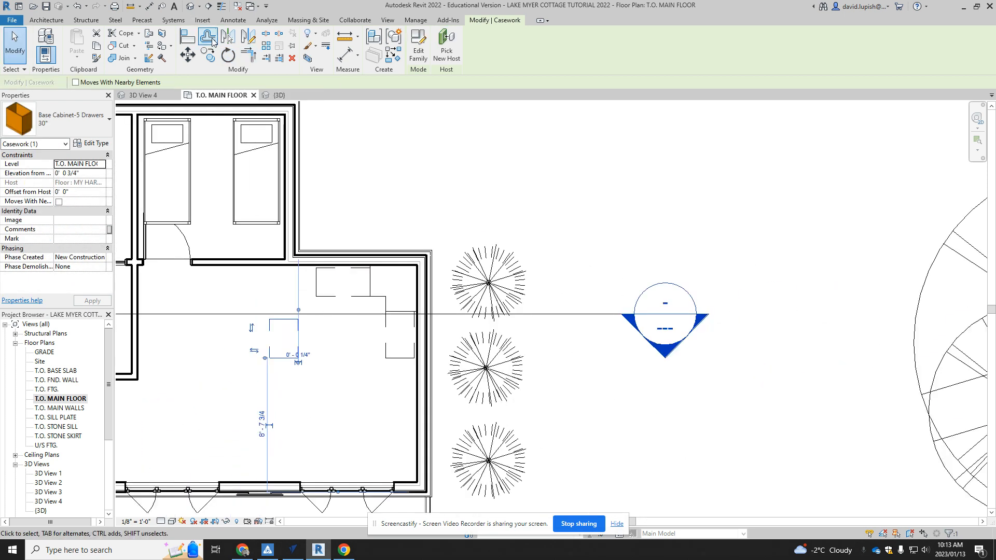
key("m")
key("v")
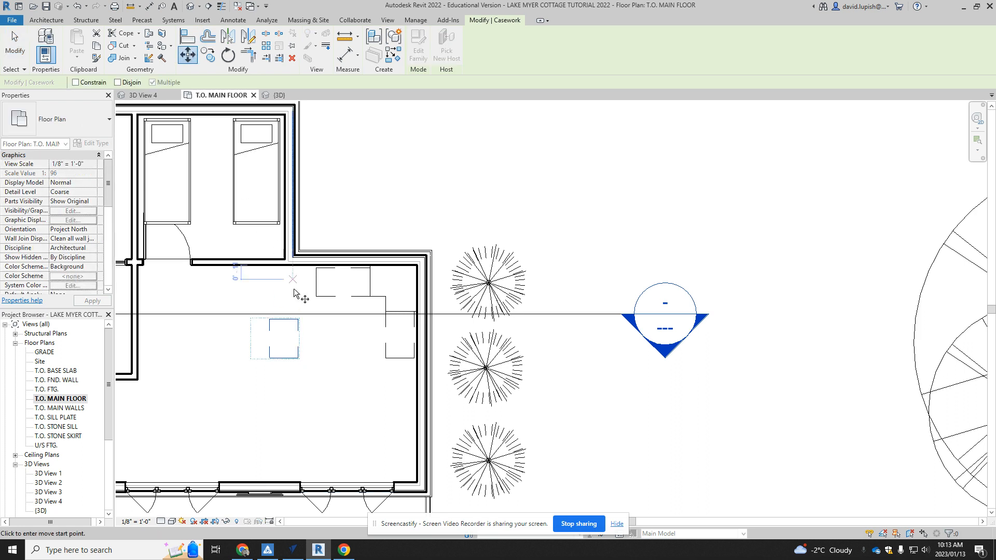
left_click(302, 316)
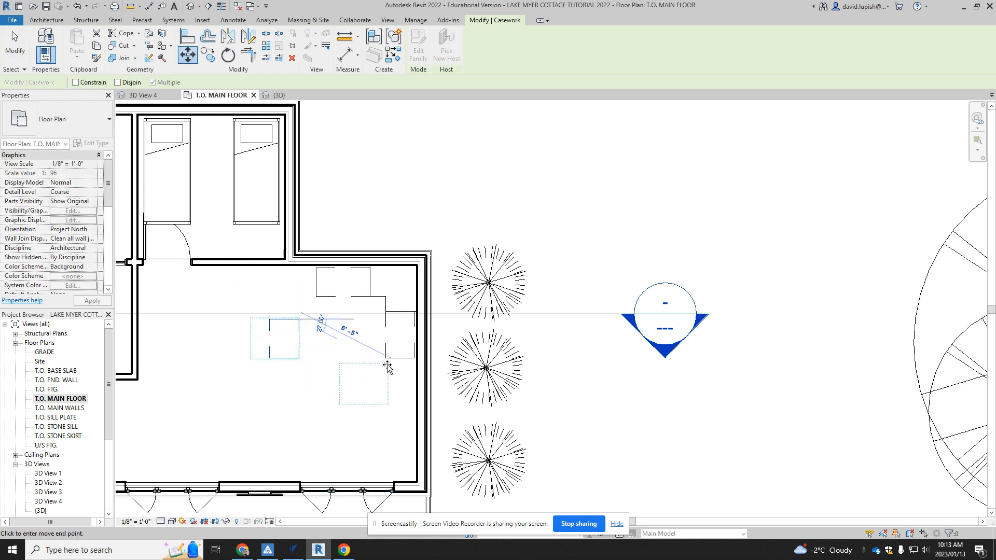
left_click(414, 359)
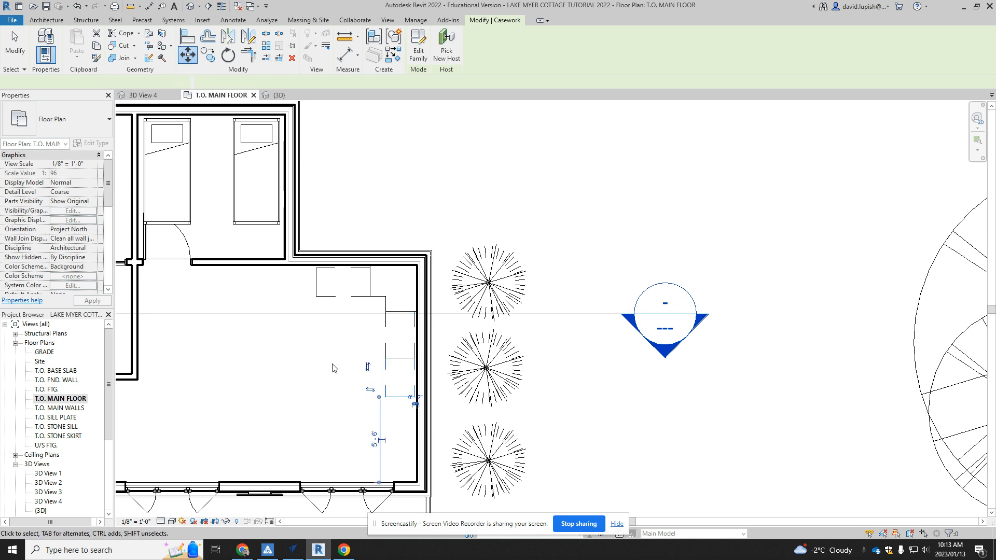
Open the 3D view and examine the finish and dimension parameters in the 42" drawer cabinet's type properties
left_click(191, 6)
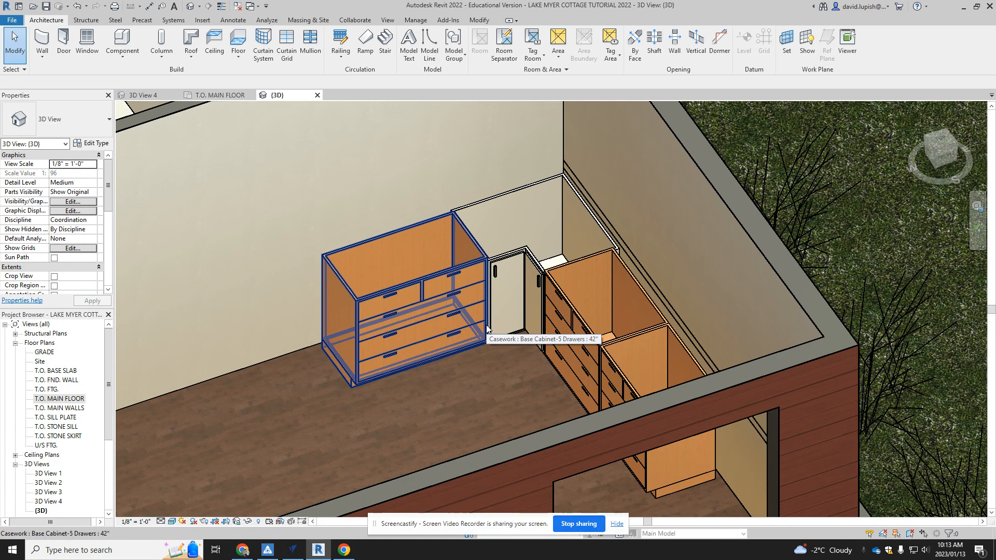
left_click(368, 300)
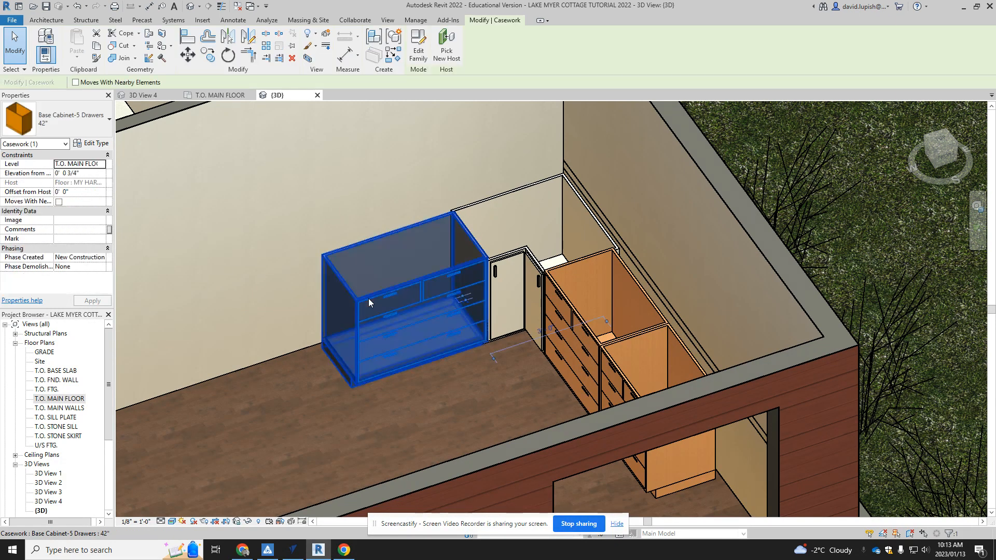
left_click(93, 144)
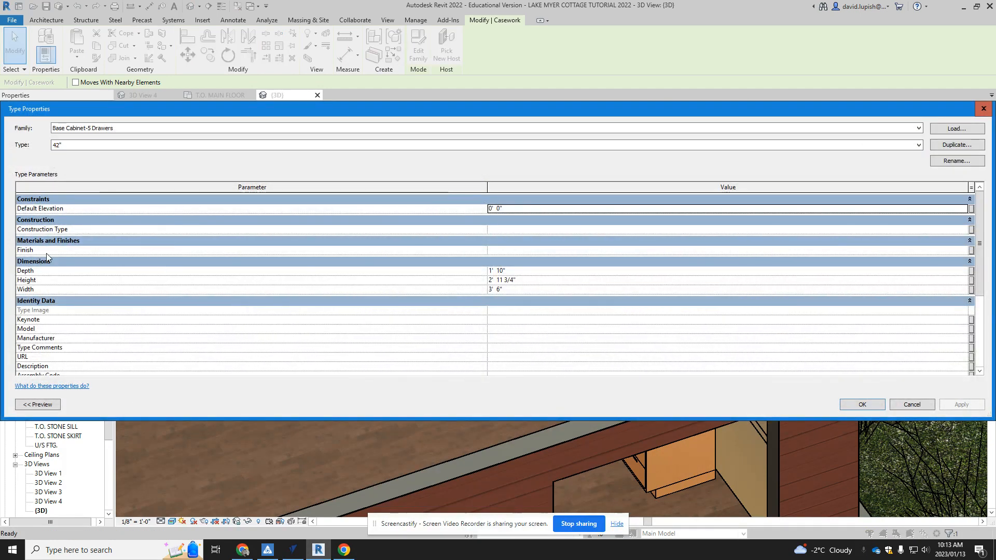
left_click(951, 249)
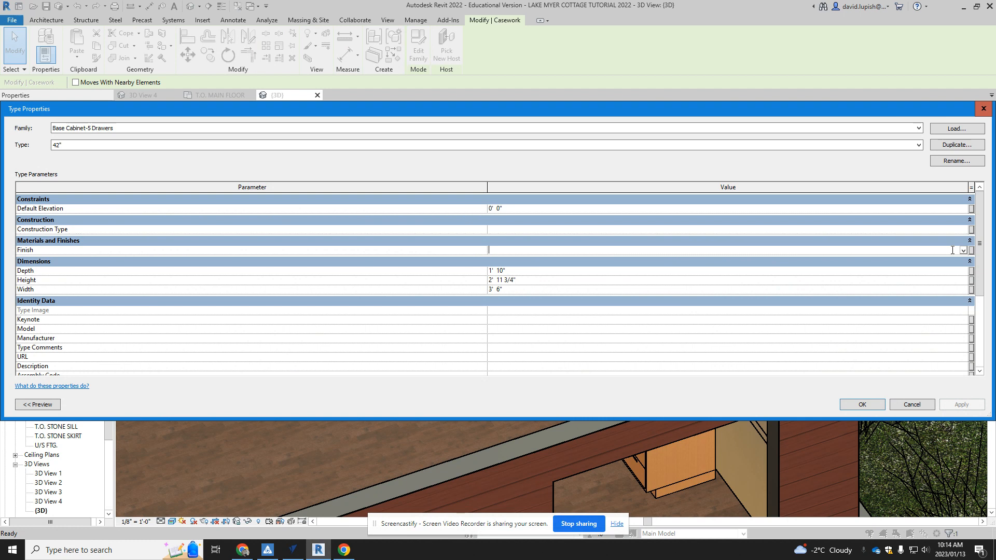
left_click(964, 251)
left_click(963, 251)
left_click(965, 252)
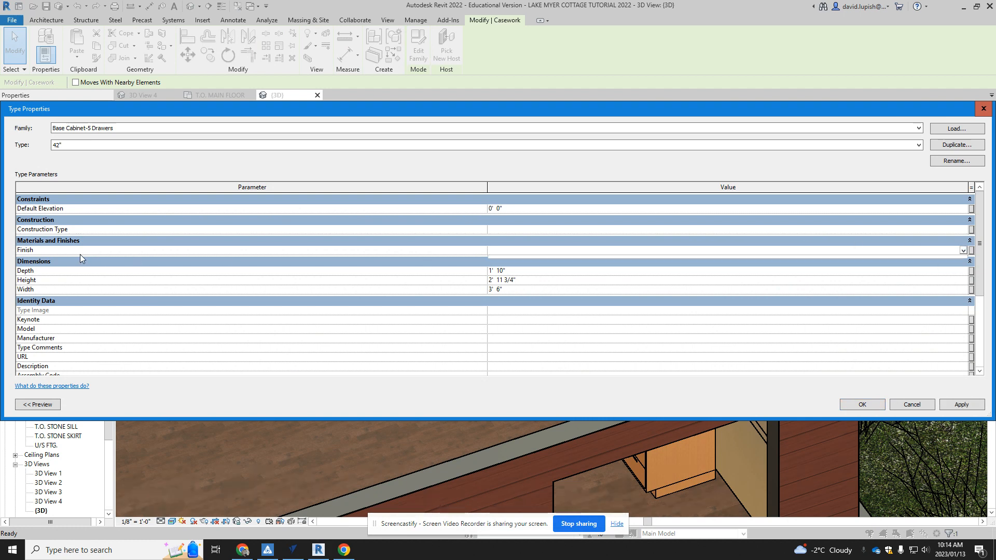
scroll(79, 253, "down", 3)
scroll(83, 254, "up", 3)
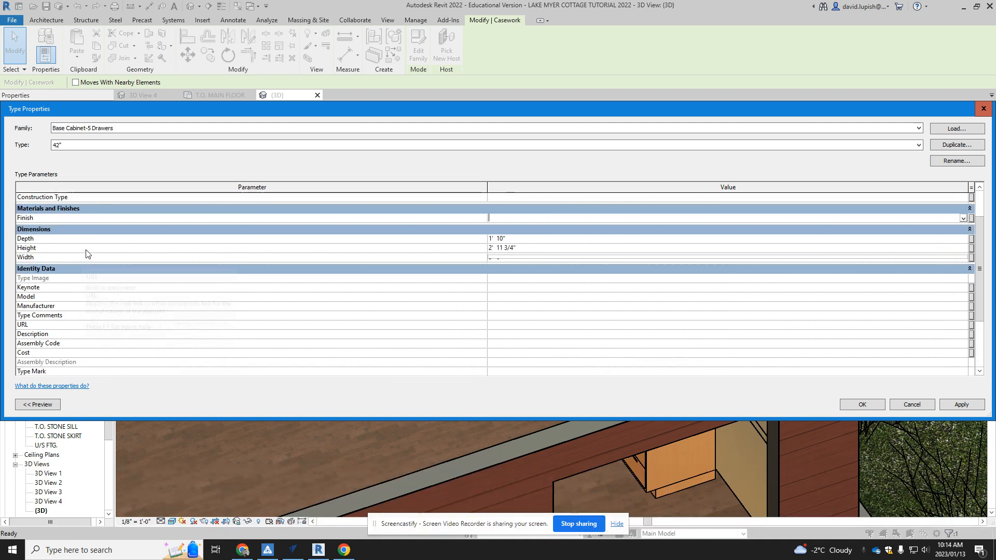
left_click(983, 109)
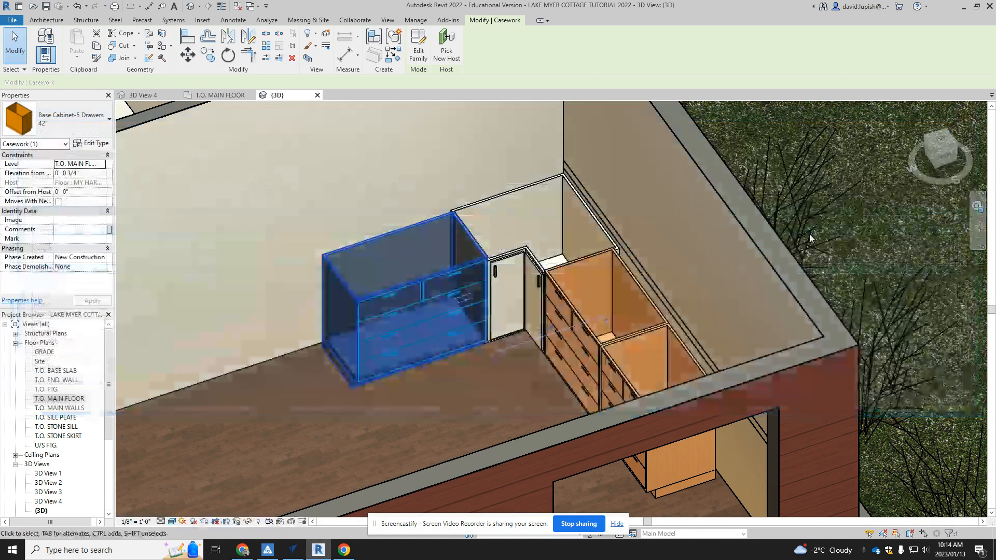
Check the finish and height parameters in the type properties of the square corner cabinet
left_click(512, 252)
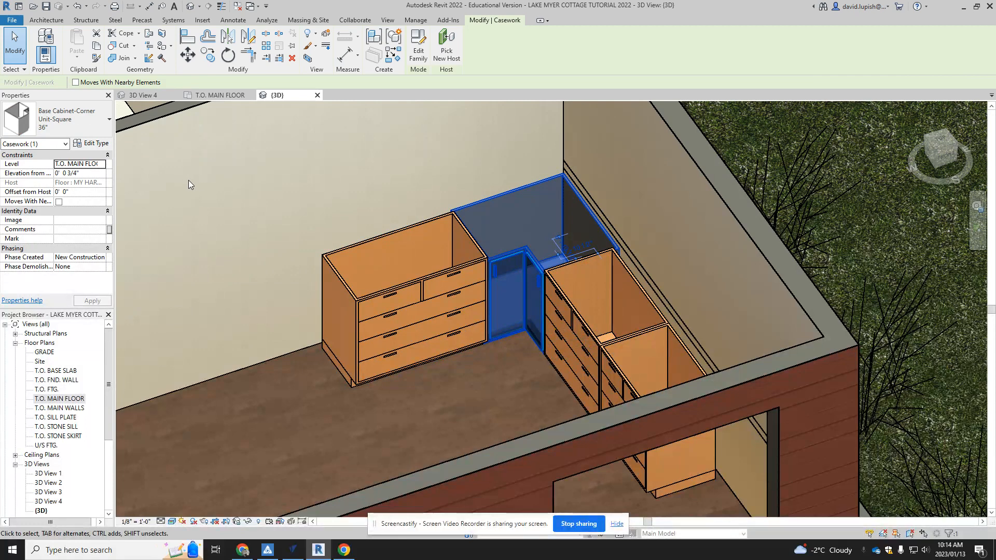
left_click(93, 144)
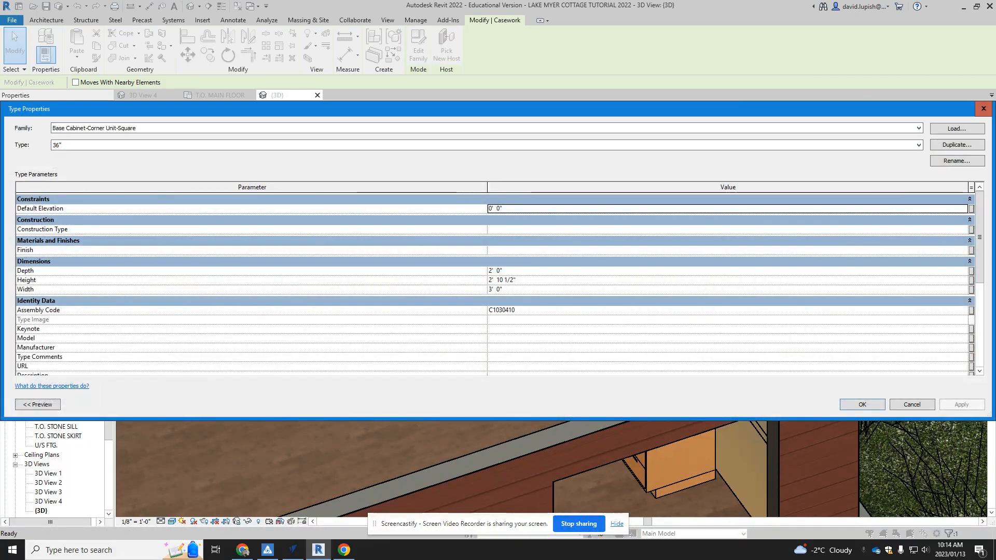
left_click(963, 251)
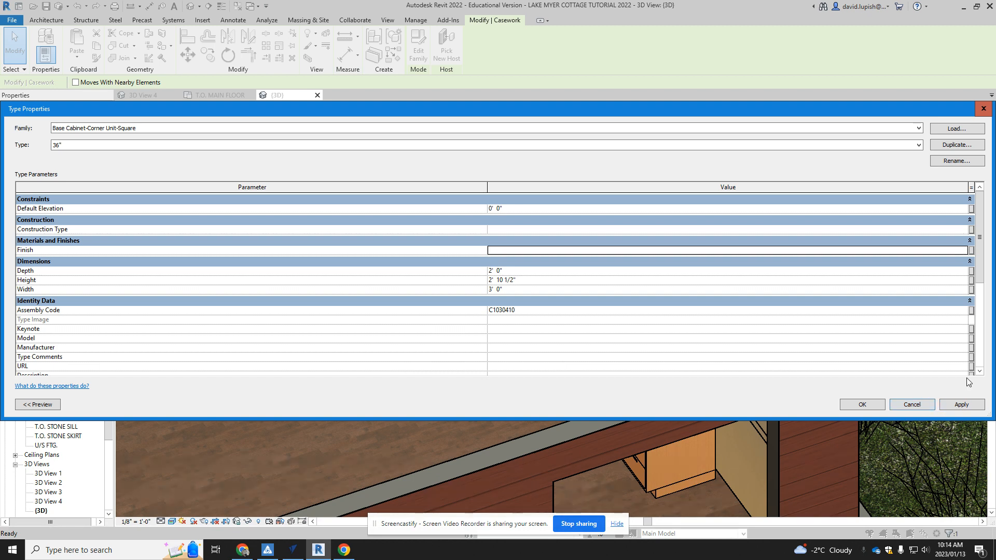
left_click(872, 403)
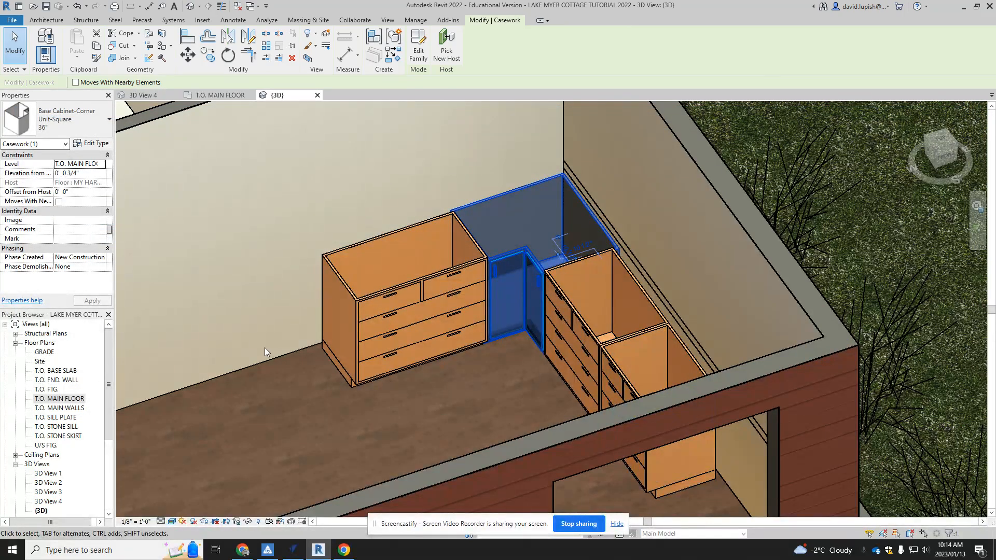
key("Escape")
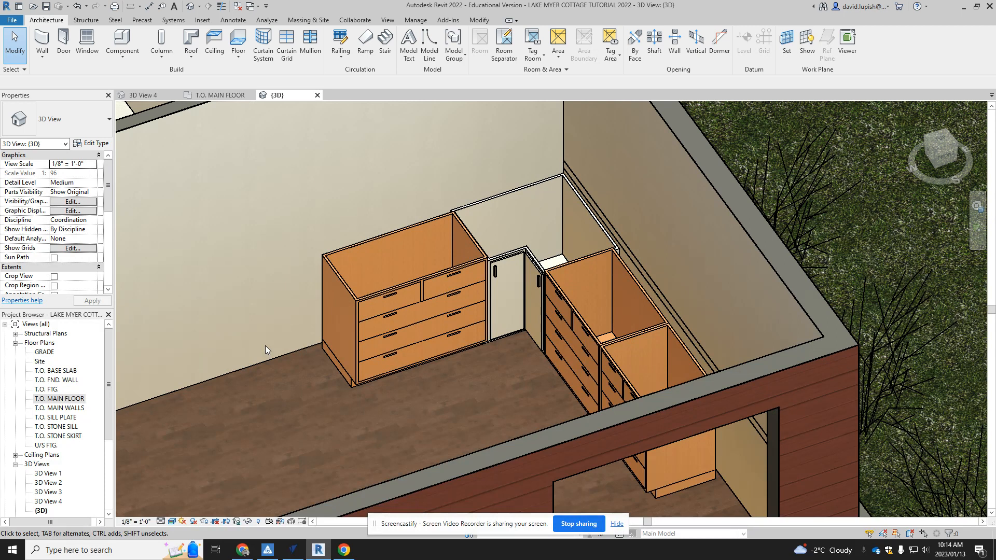
Set the type height of the 42" five-drawer base cabinet to 2' 10 1/2"
left_click(465, 267)
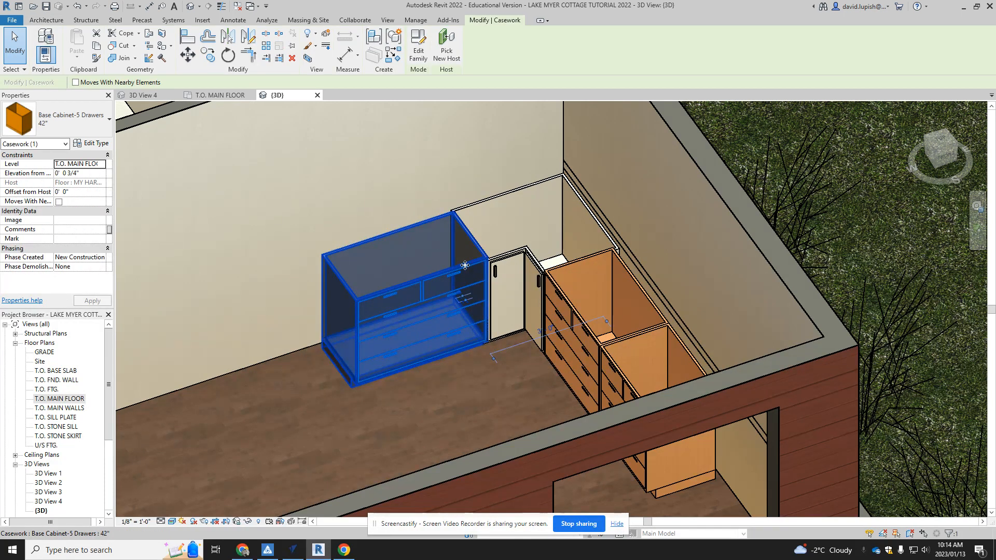
left_click(92, 144)
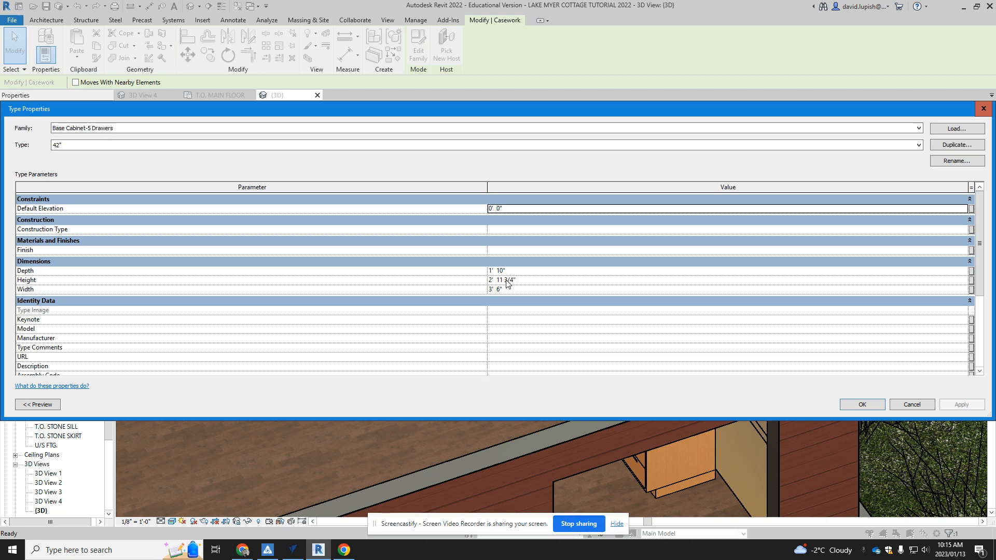
left_click(502, 282)
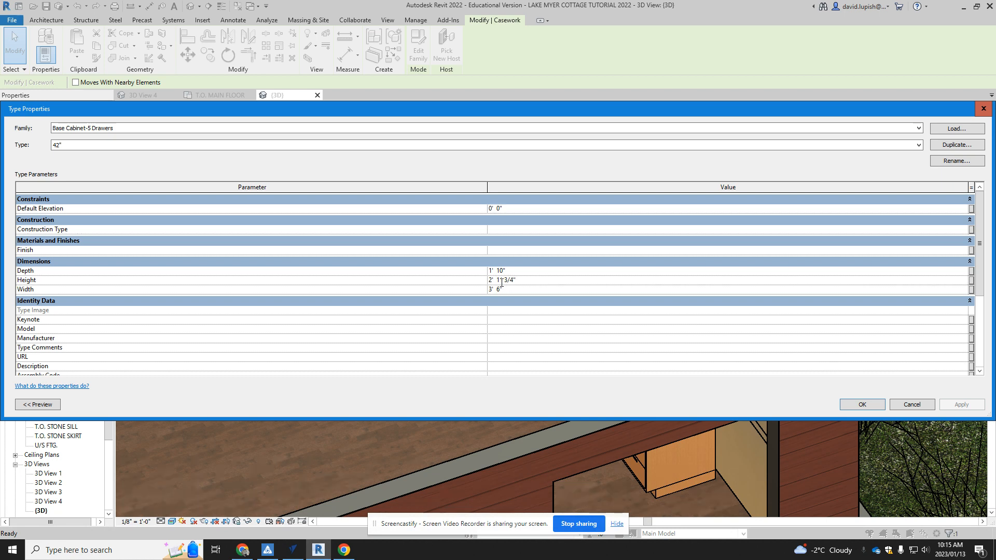
key("BackSpace")
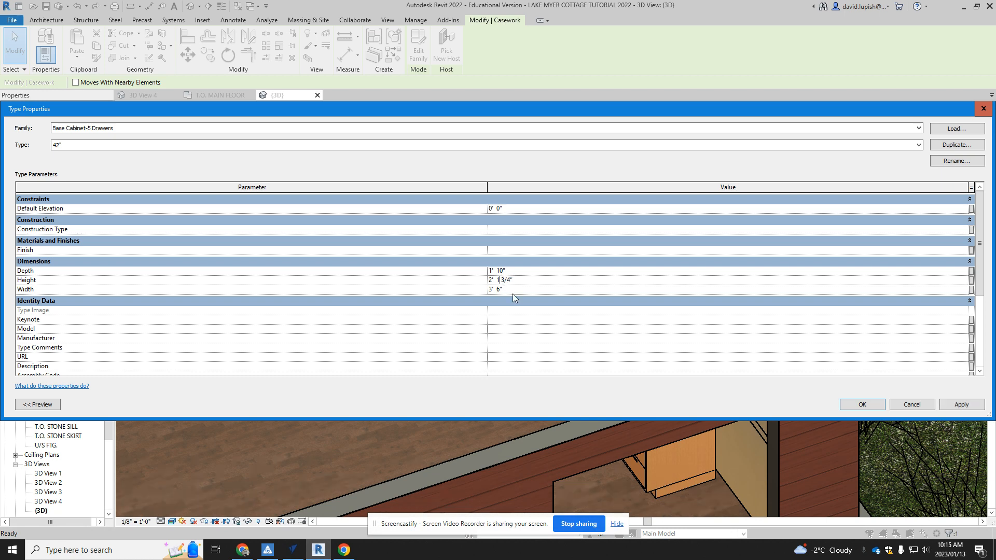
left_click(518, 282)
key("BackSpace")
key("BackSpace")
key("BackSpace")
key("BackSpace")
type(".5")
left_click(957, 407)
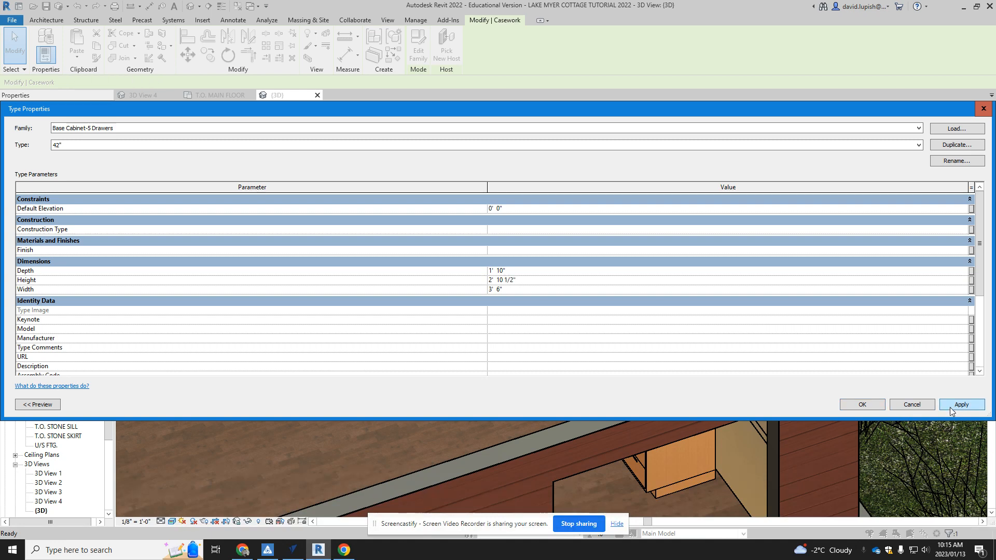
left_click(871, 403)
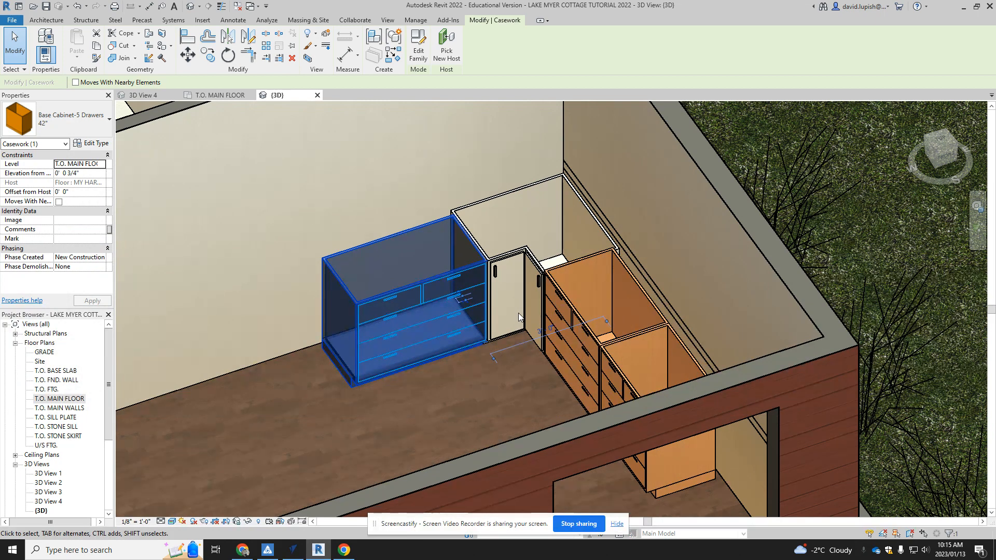
Set the type height of the 36" five-drawer base cabinet to 2' 10.5"
left_click(562, 293)
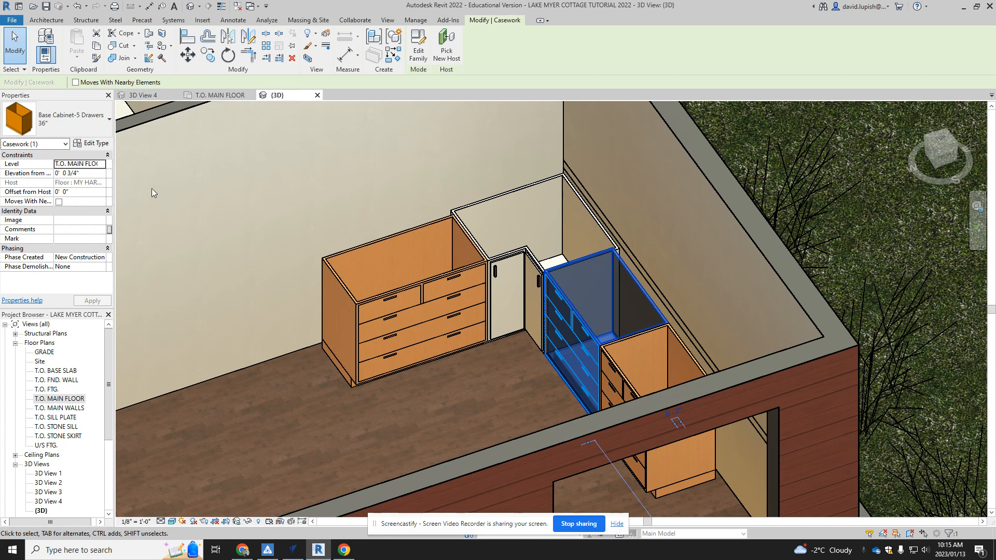
left_click(91, 143)
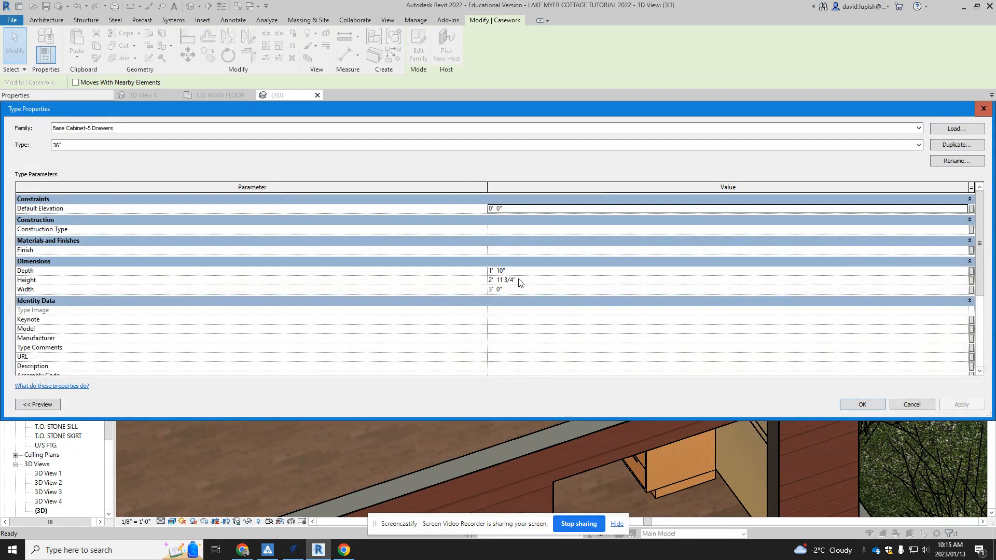
key("BackSpace")
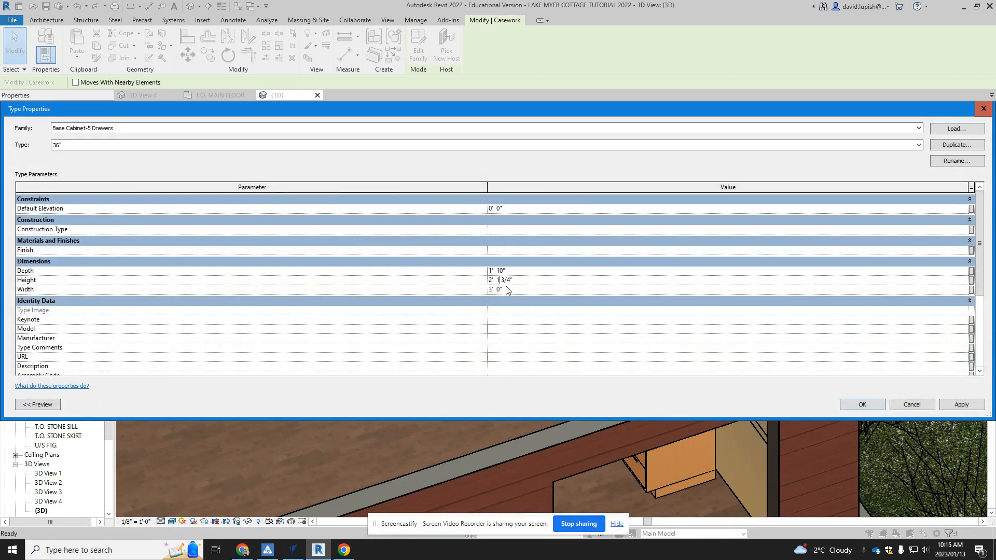
type("0")
key("BackSpace")
key("BackSpace")
key("BackSpace")
key("BackSpace")
type(".5")
left_click(863, 405)
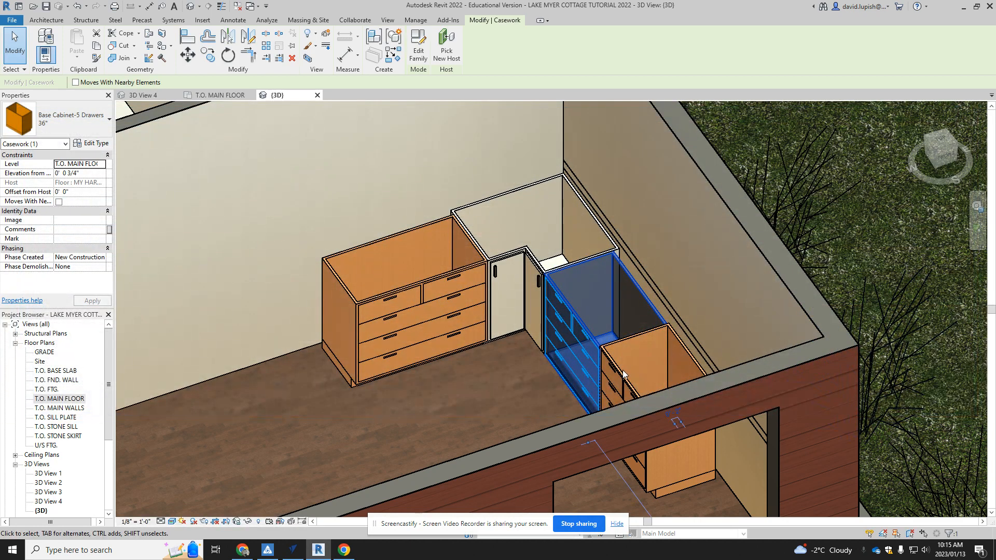
Set the type height of the 30" five-drawer base cabinet to 2' 10.5" and deselect it
left_click(621, 372)
left_click(97, 146)
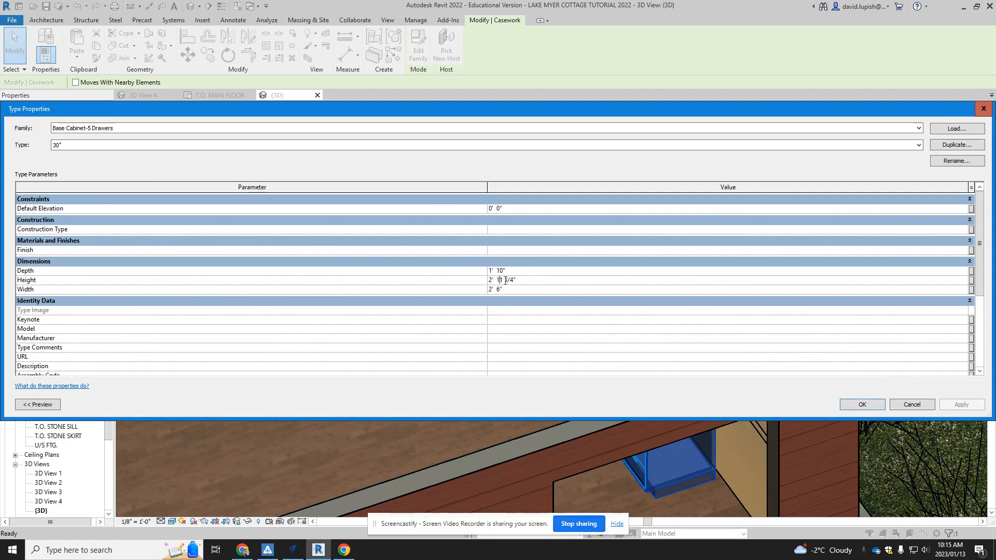
left_click(501, 283)
key("BackSpace")
type("0")
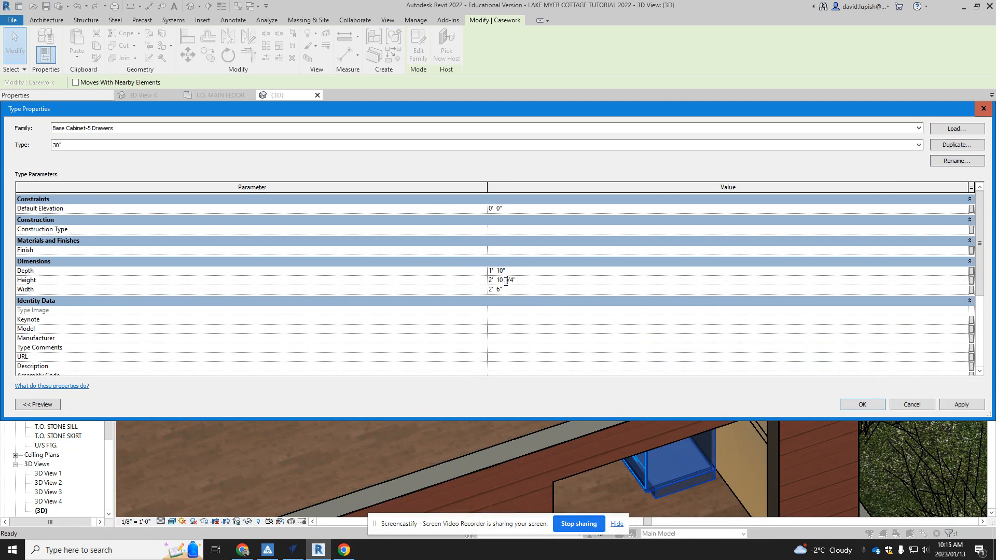
key("BackSpace")
key("BackSpace")
key("BackSpace")
key("BackSpace")
key("BackSpace")
type(".5\"")
left_click(862, 405)
key("Escape")
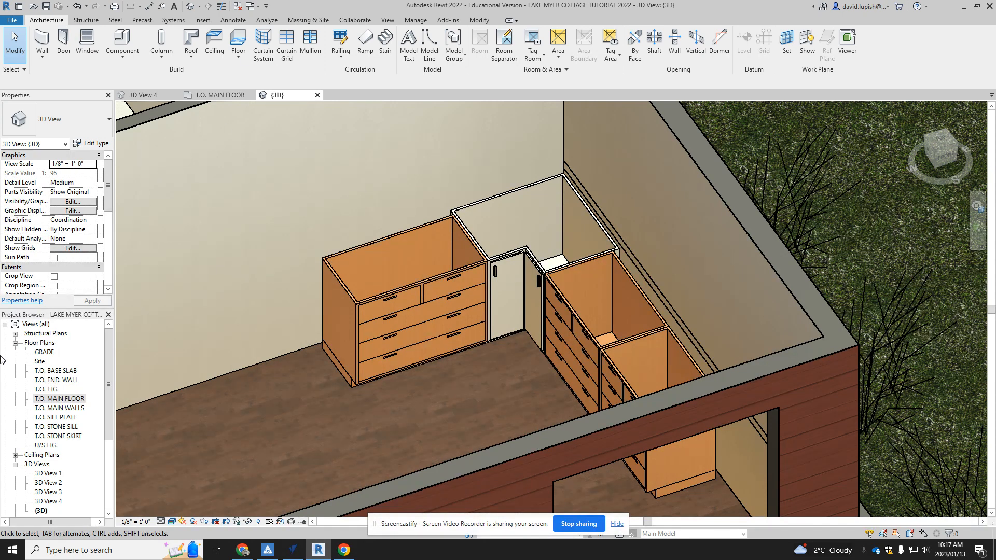
Start an in-place model in the T.O. MAIN FLOOR plan with category Casework and the name Casework 1
double_click(65, 399)
scroll(347, 315, "up", 2)
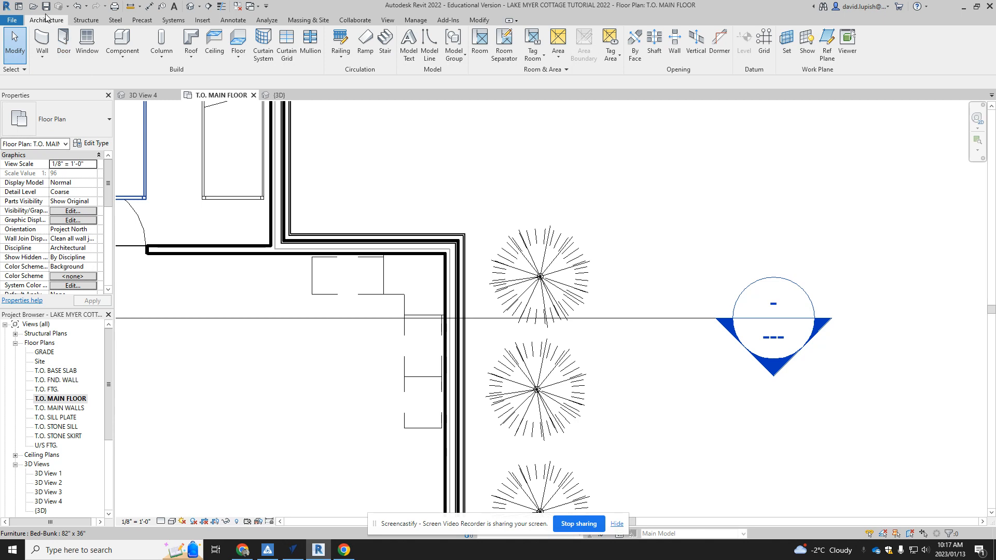
left_click(124, 57)
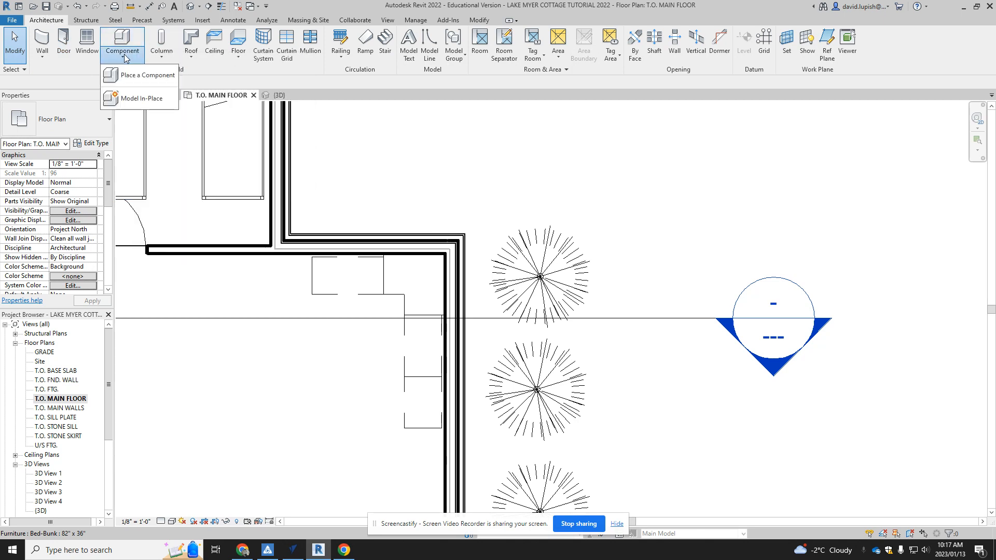
left_click(144, 103)
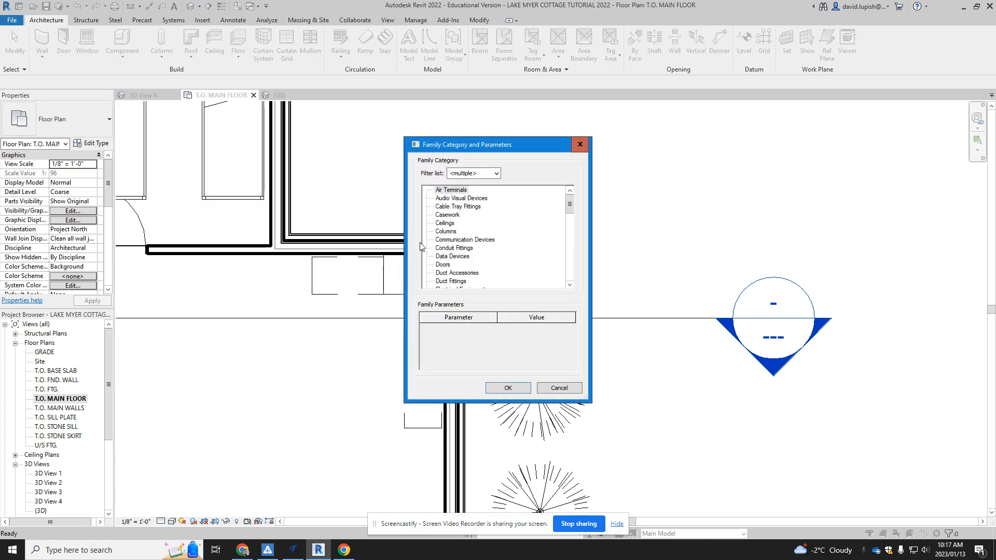
left_click(448, 216)
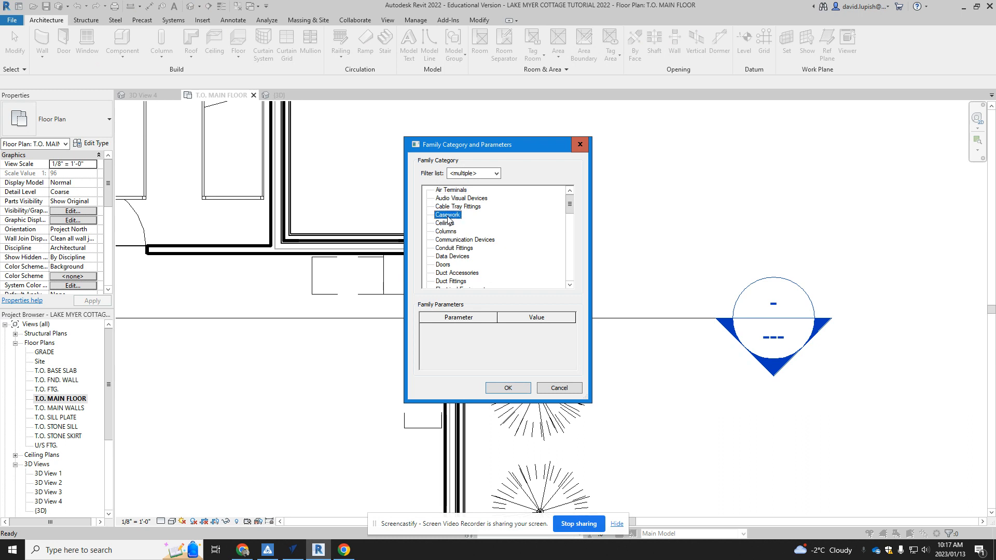
left_click(523, 388)
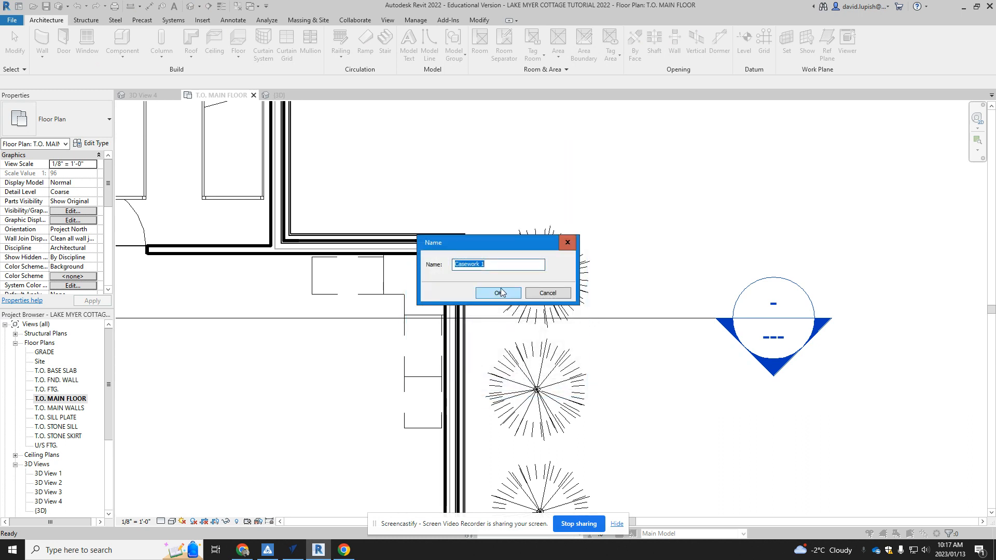
left_click(500, 294)
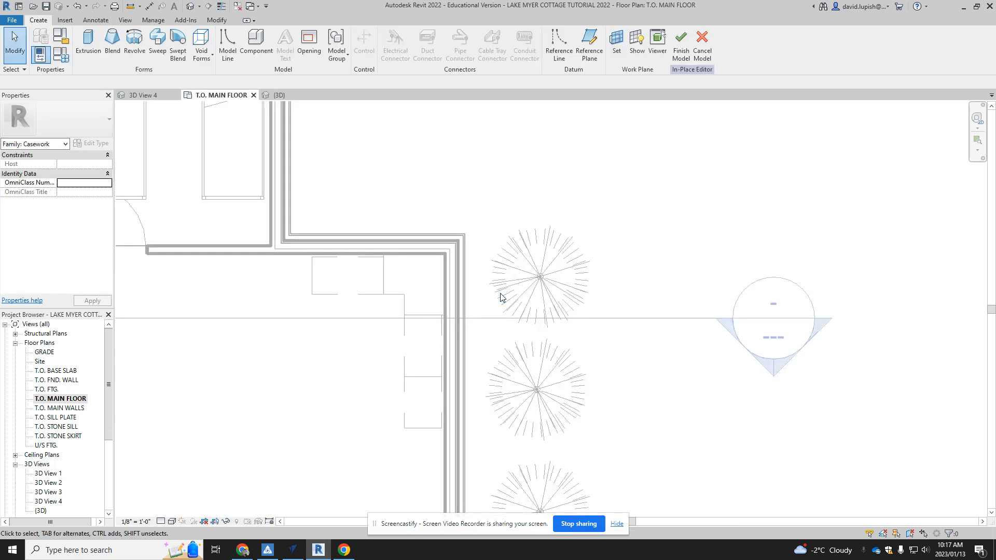
Begin a countertop extrusion with its start at 2' 11 1/4" and its end at 3' 1"
left_click(89, 42)
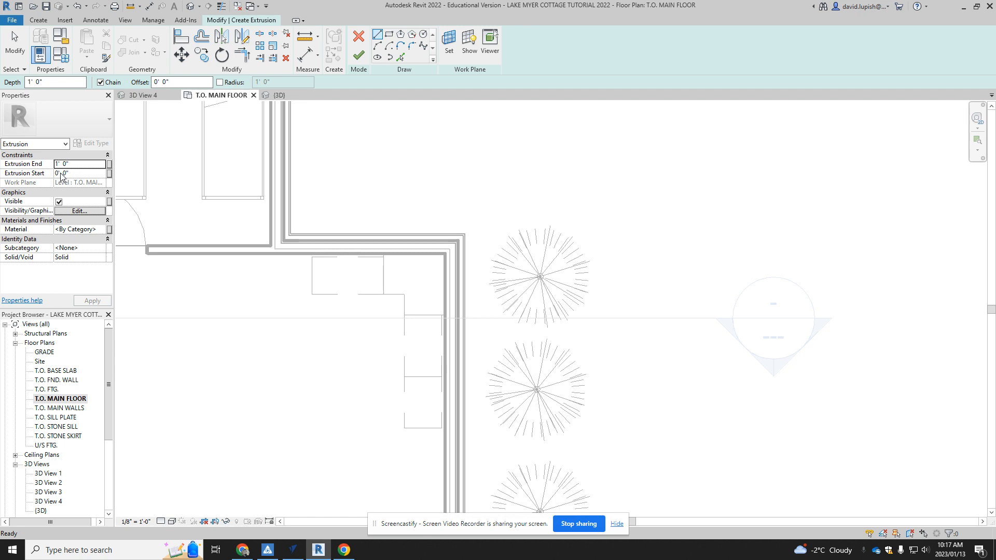
left_click_drag(61, 173, 57, 173)
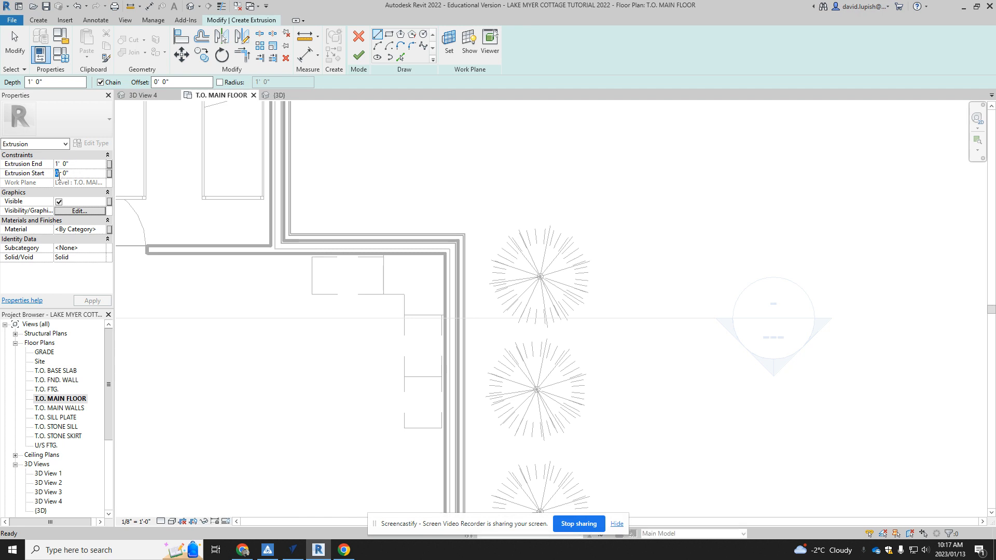
type("2")
key("BackSpace")
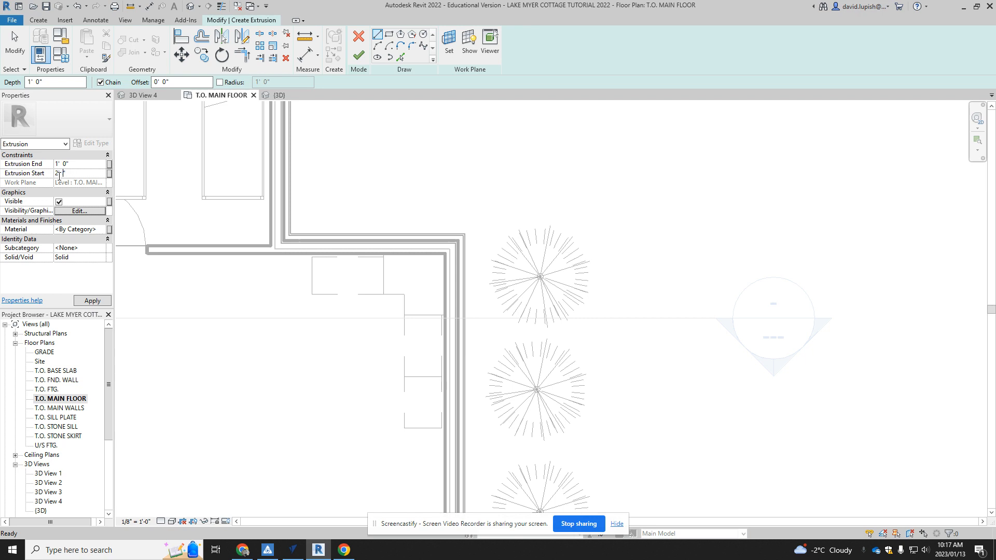
type("11.25")
key("Return")
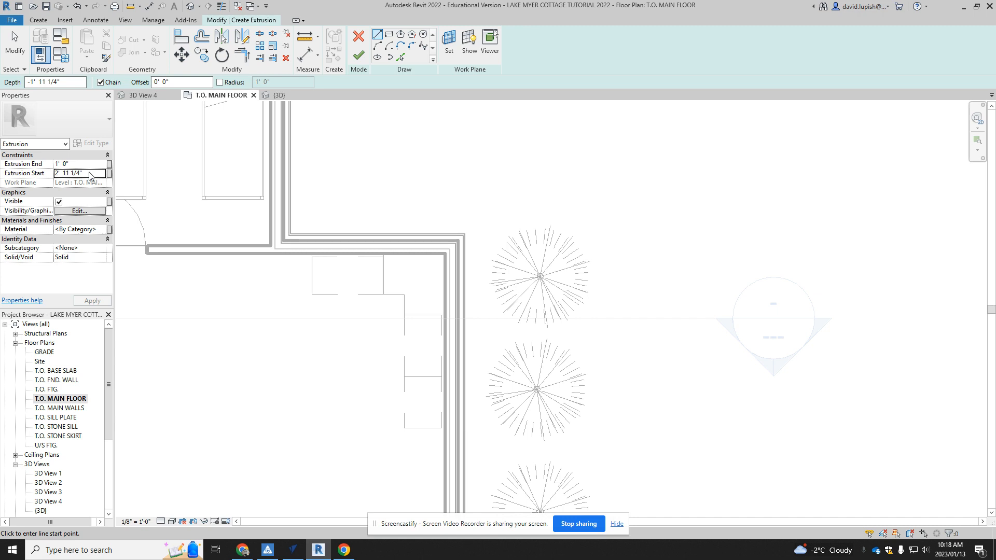
left_click(58, 165)
left_click_drag(58, 165, 53, 166)
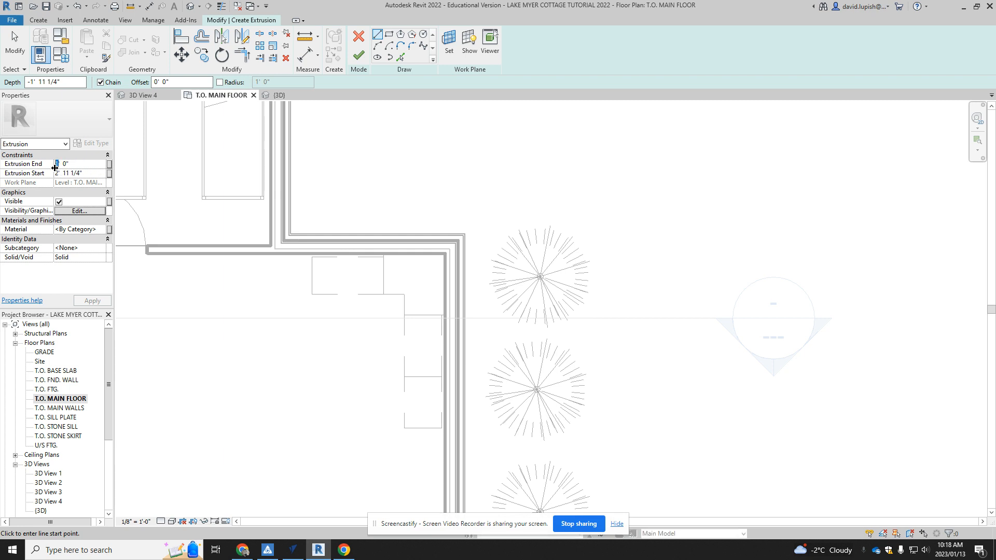
type("3")
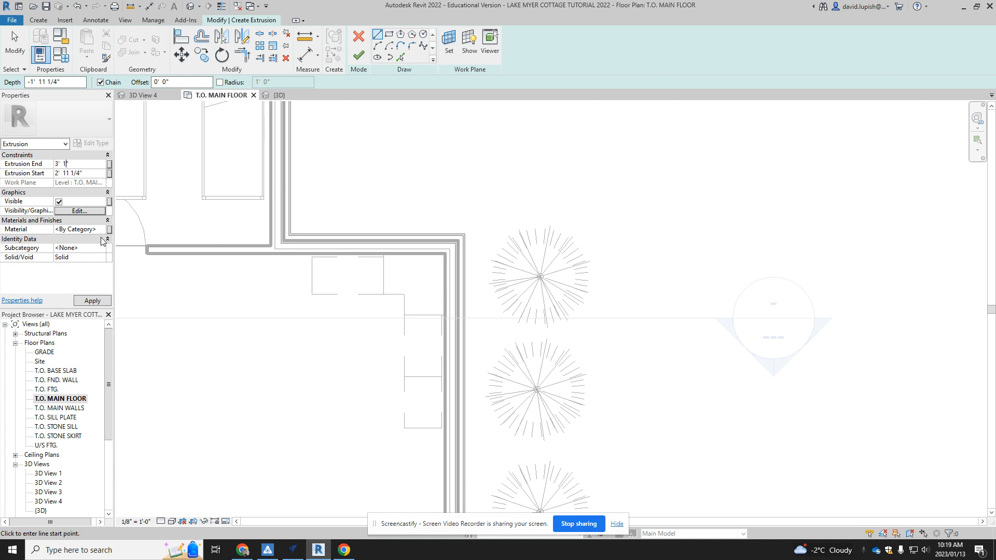
key("Return")
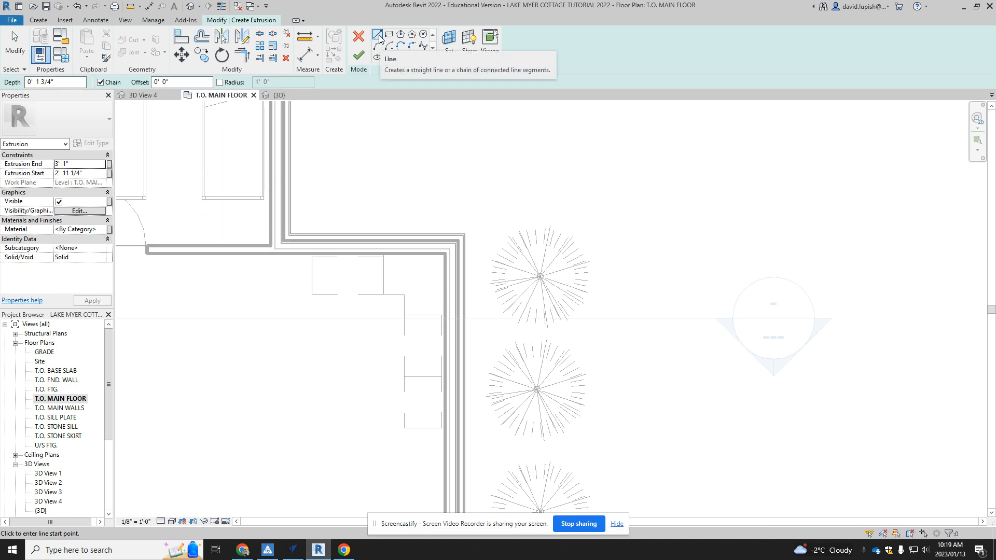
Sketch the countertop's front edges along the 42" drawer cabinet to the inner corner, and along the other cabinets to the 30" cabinet's end
scroll(322, 291, "up", 3)
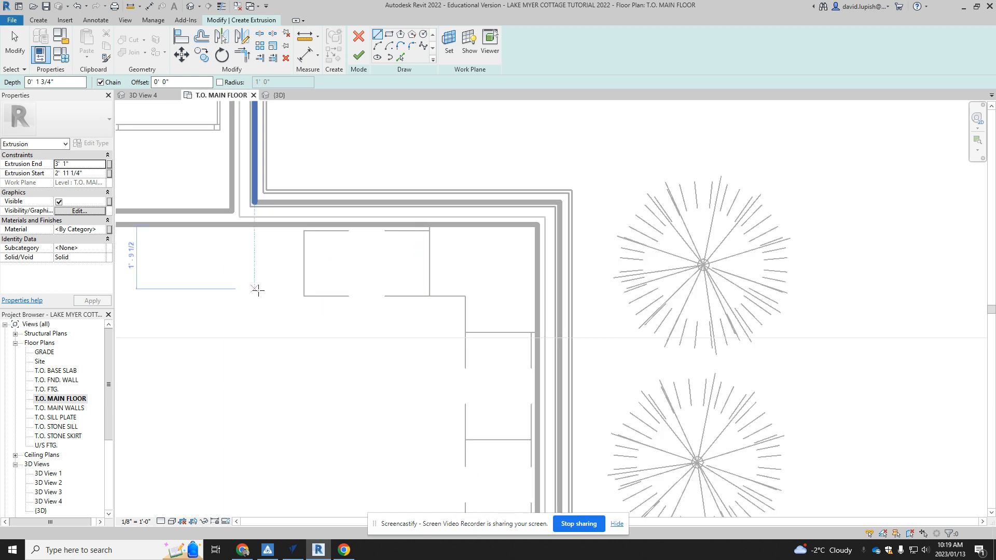
left_click(304, 295)
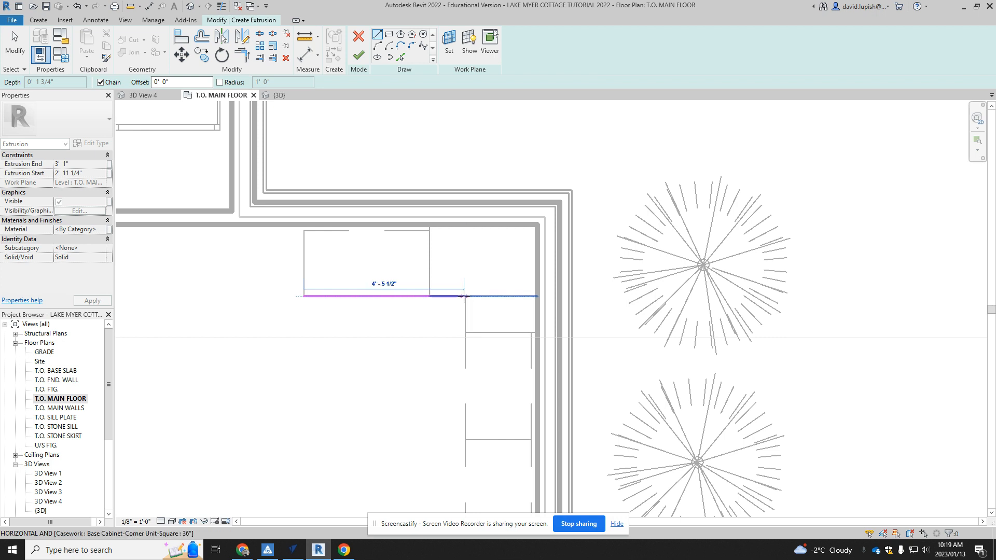
scroll(465, 296, "up", 2)
scroll(465, 295, "up", 1)
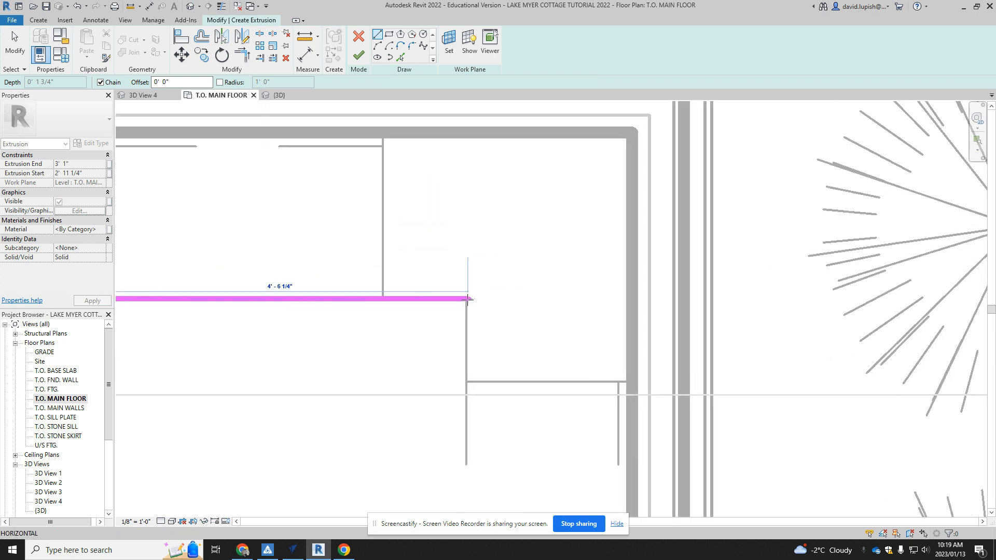
left_click(466, 297)
scroll(472, 332, "down", 2)
scroll(473, 364, "down", 3)
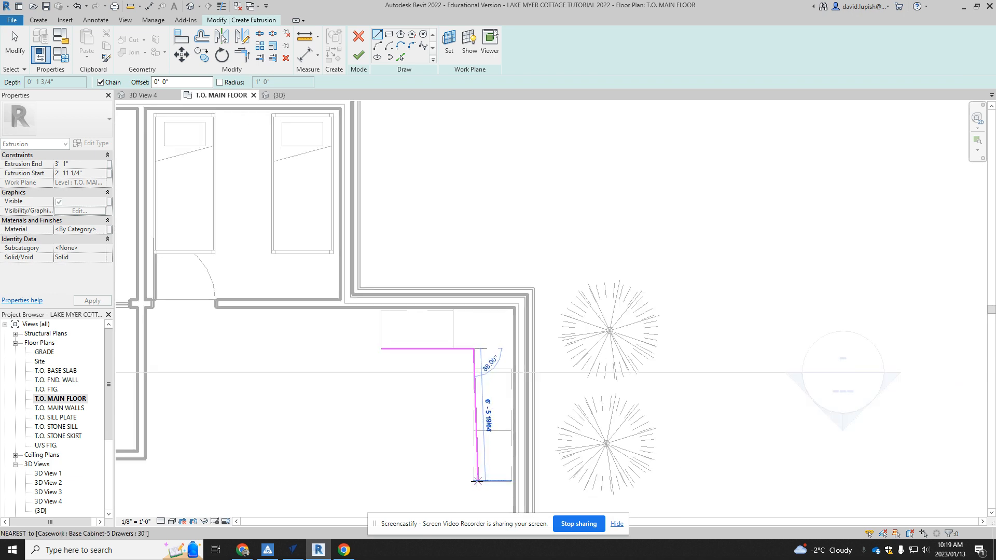
scroll(474, 479, "up", 5)
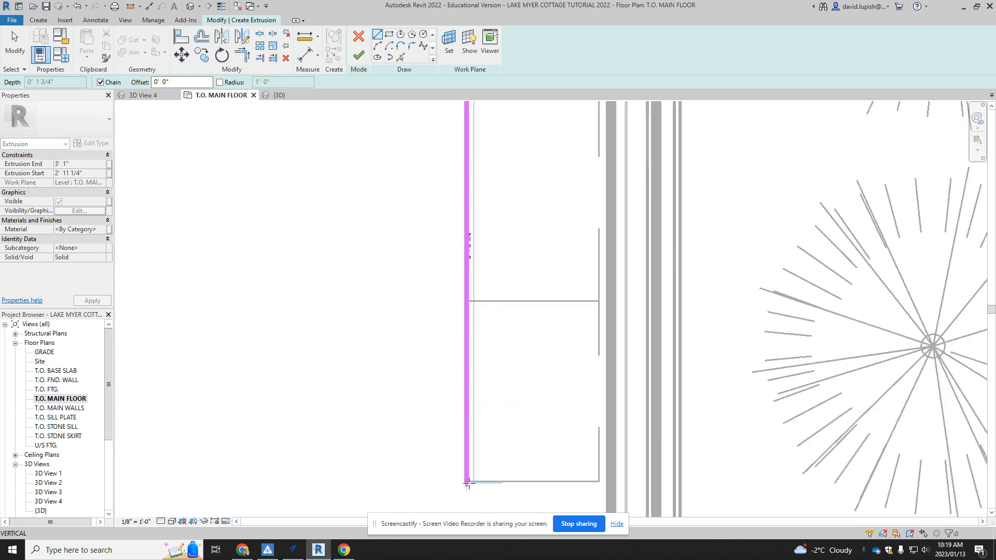
left_click(467, 481)
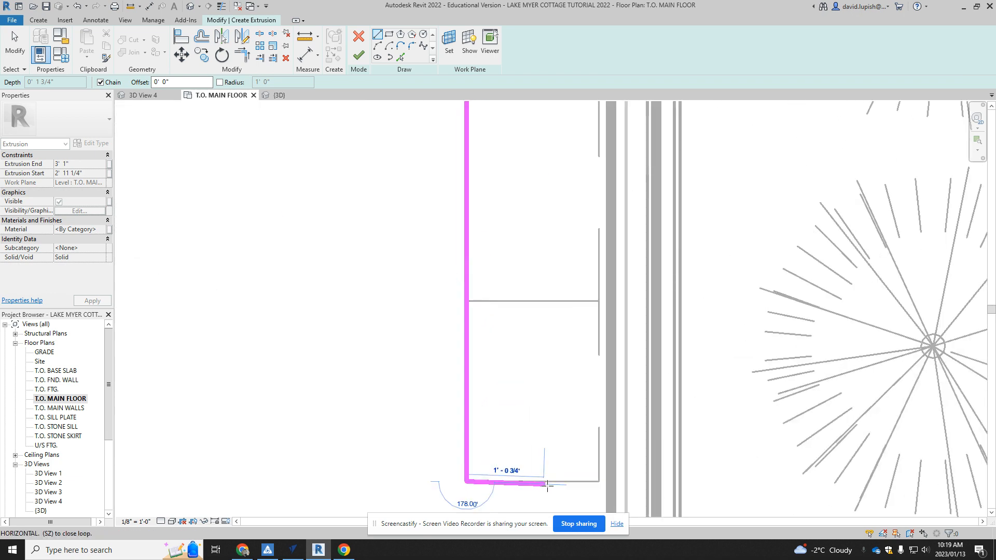
Close the L-shaped countertop outline along both walls and the 42" cabinet's end, finish the extrusion and show it in 3D
left_click(612, 482)
scroll(630, 461, "down", 5)
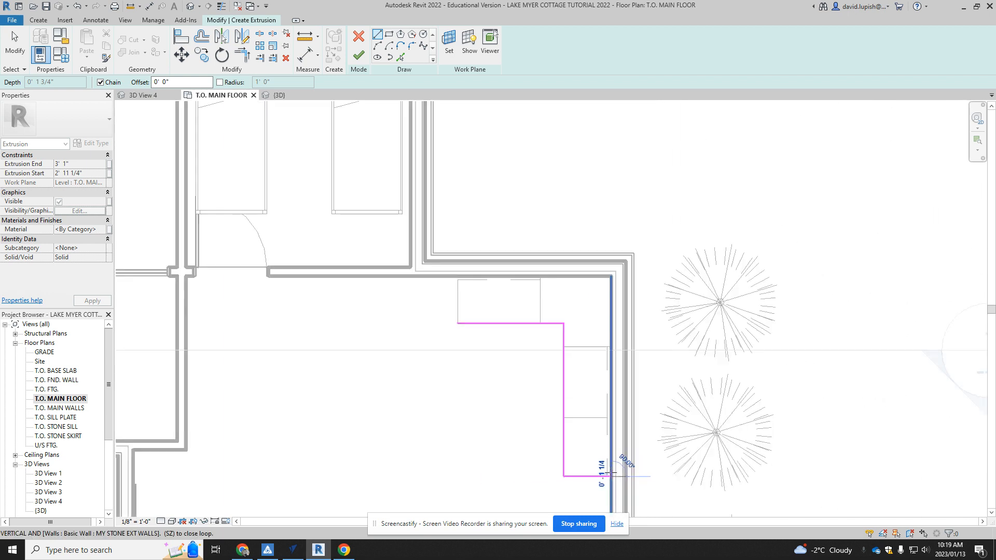
left_click(612, 276)
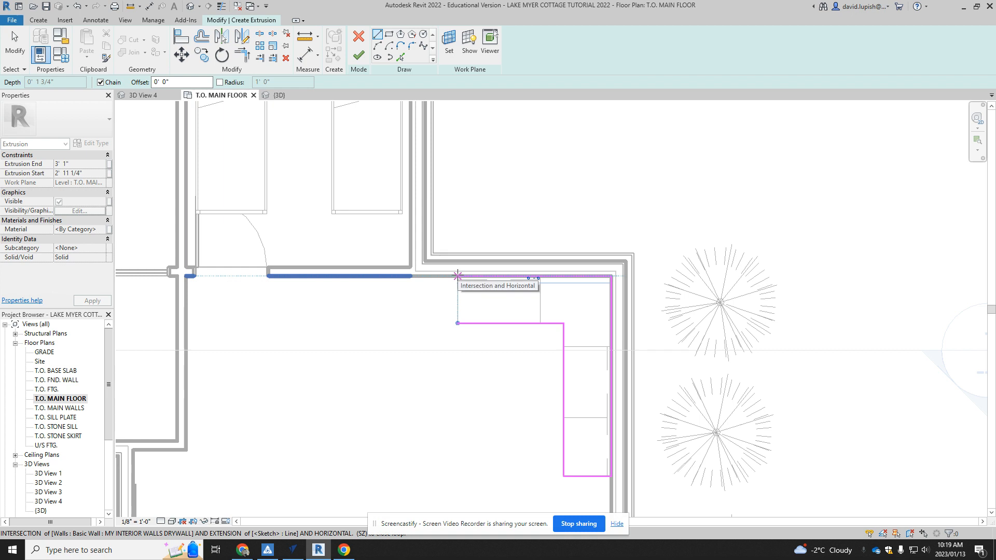
left_click(457, 276)
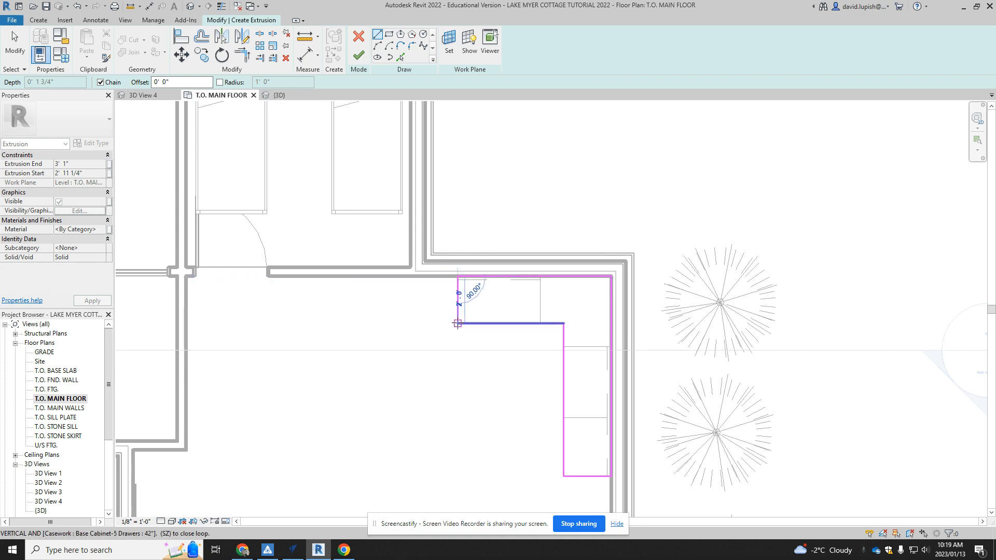
left_click(458, 322)
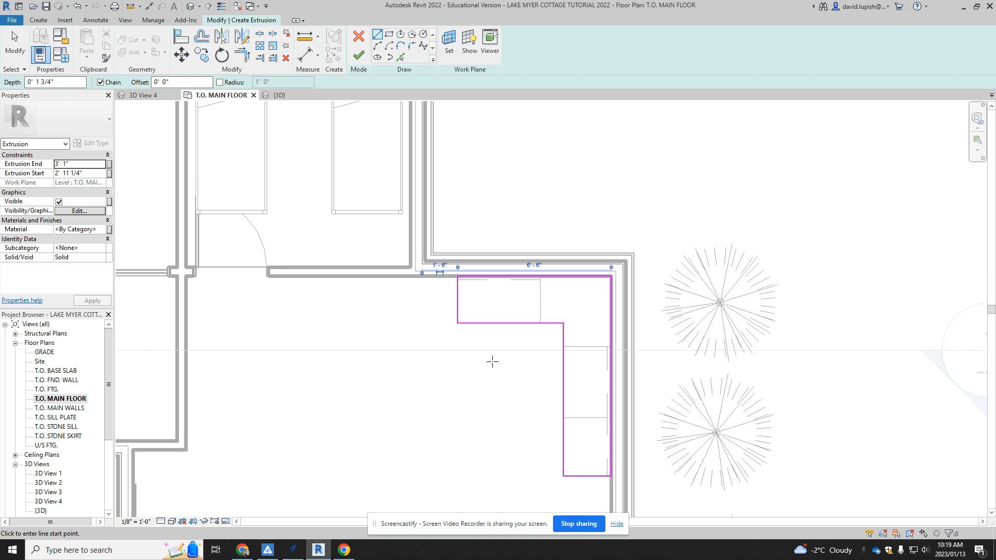
left_click(359, 56)
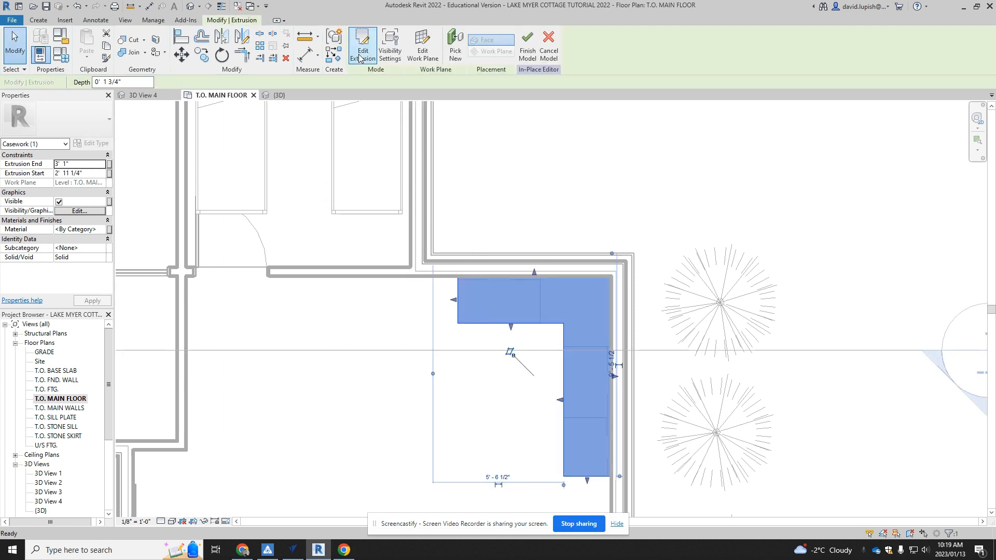
left_click(192, 7)
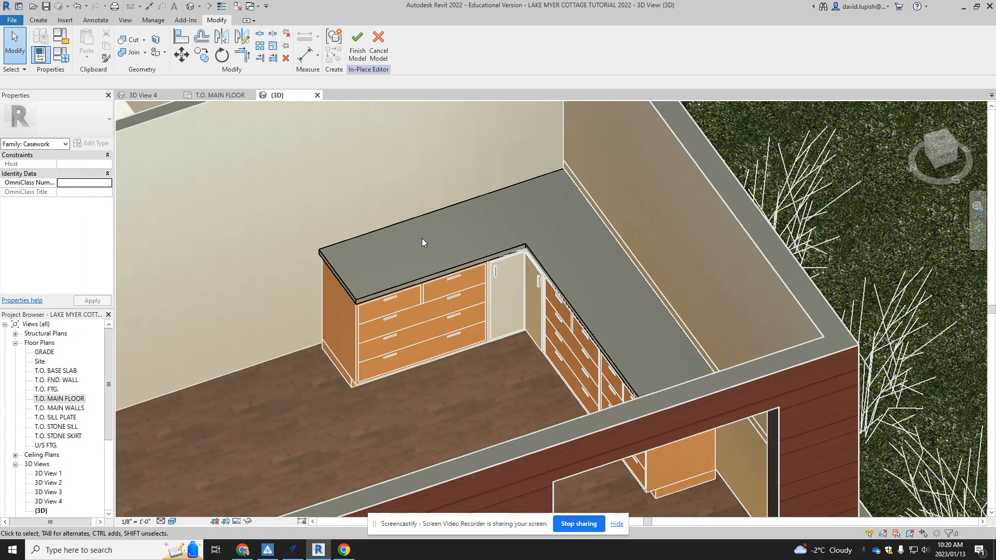
Cut a rectangular opening about 2' 4 1/2" by 1' 3 1/4" in the countertop above the 42" drawer cabinet and show it in 3D
left_click(428, 275)
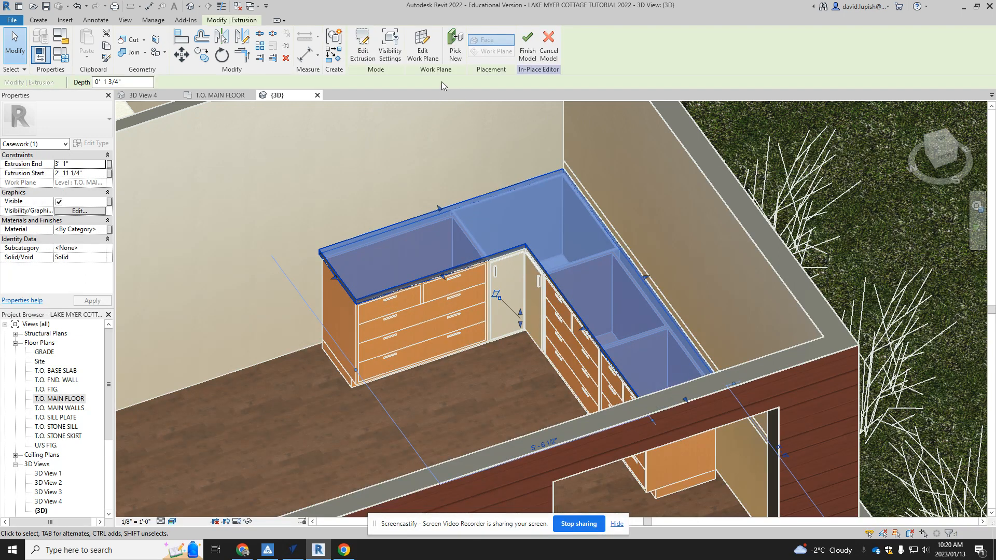
left_click(365, 51)
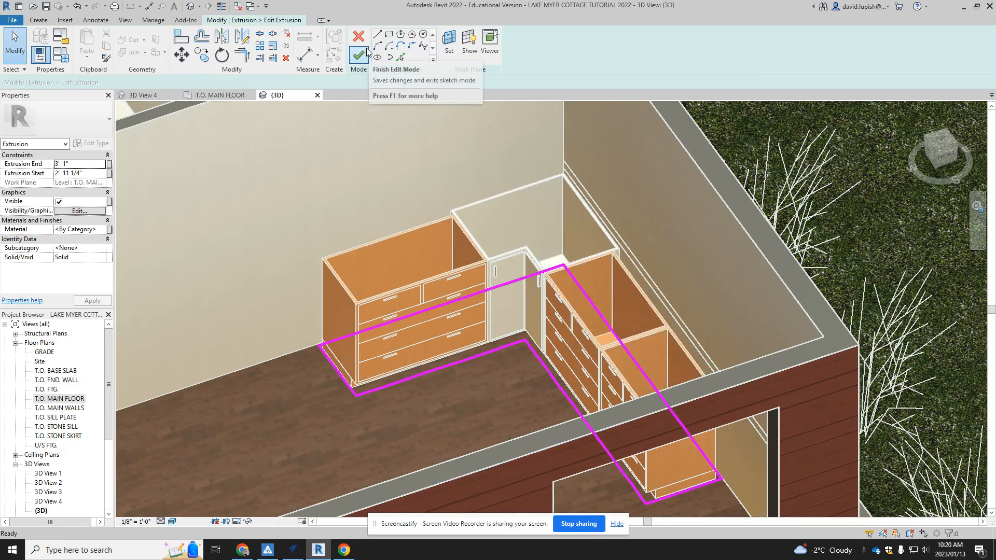
double_click(55, 399)
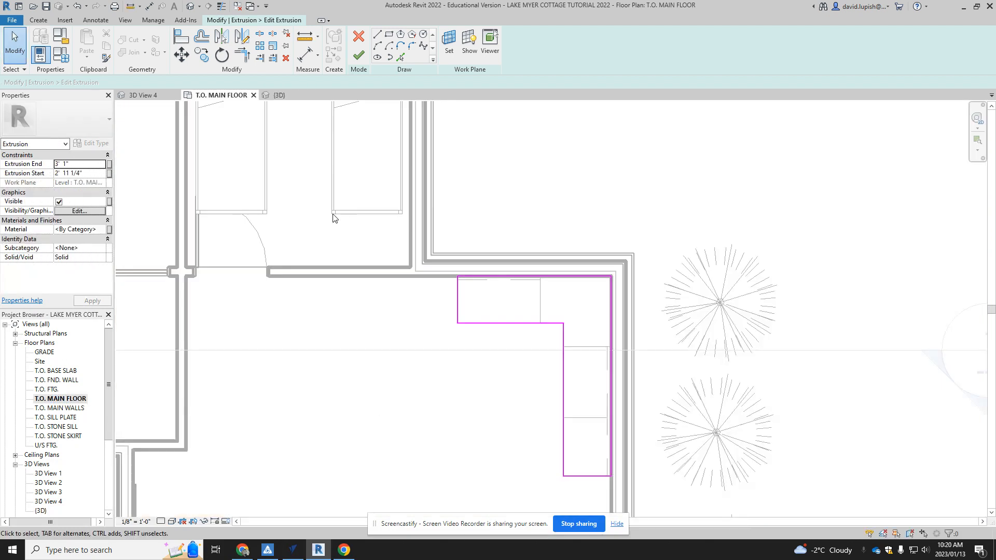
left_click(392, 39)
scroll(506, 311, "up", 4)
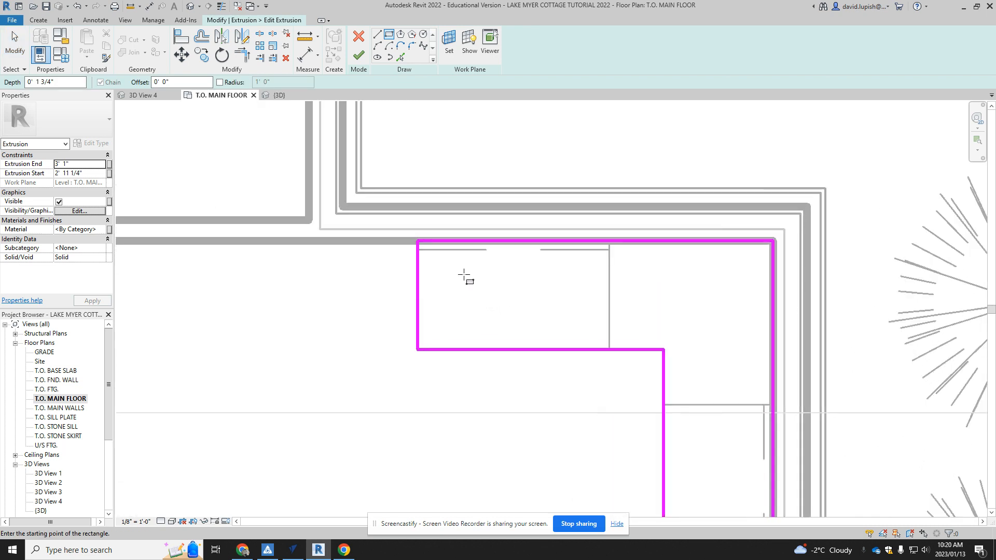
left_click(446, 262)
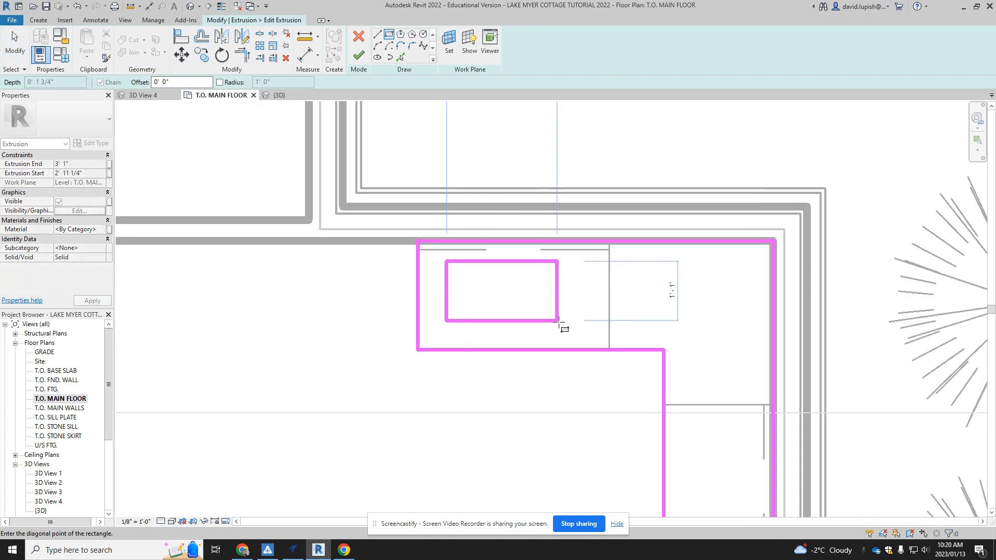
left_click(576, 330)
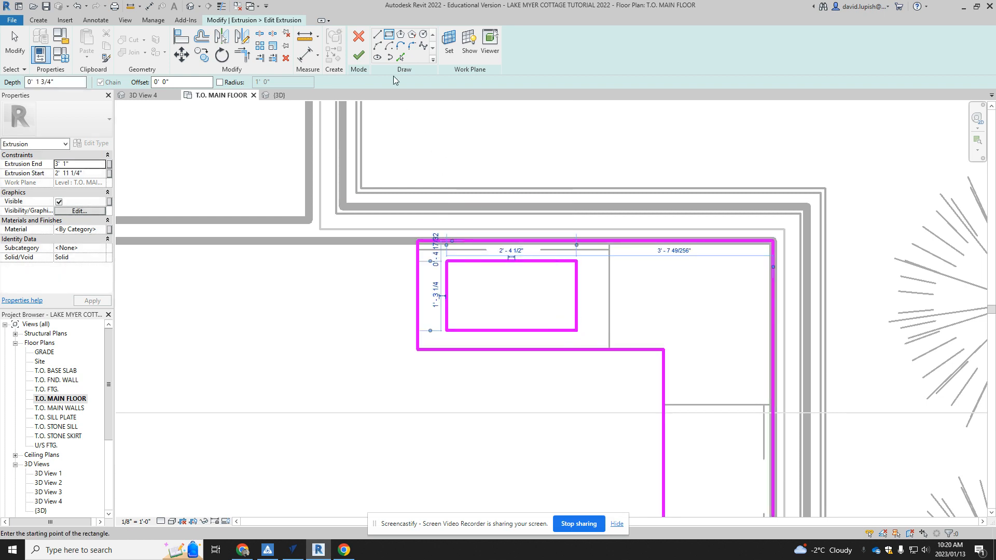
left_click(359, 57)
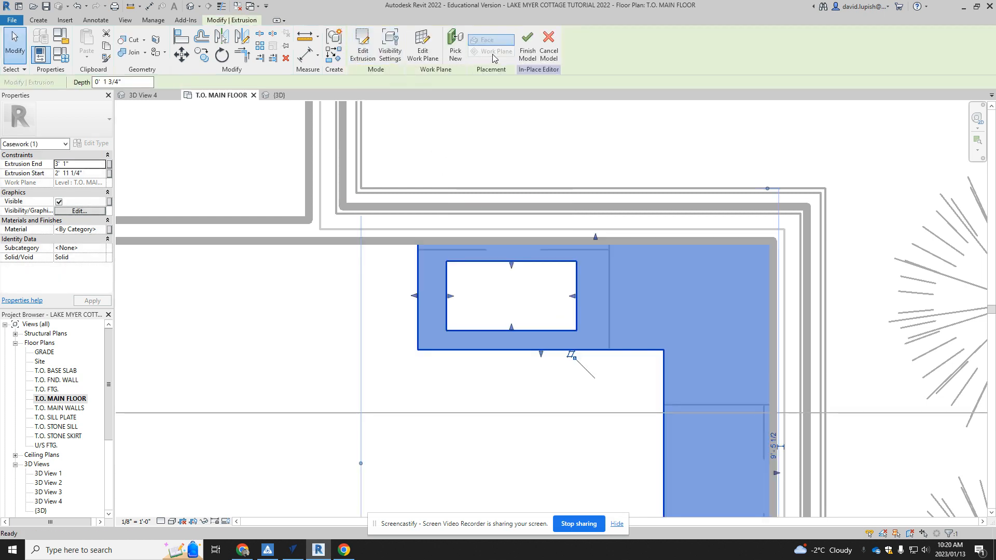
left_click(192, 7)
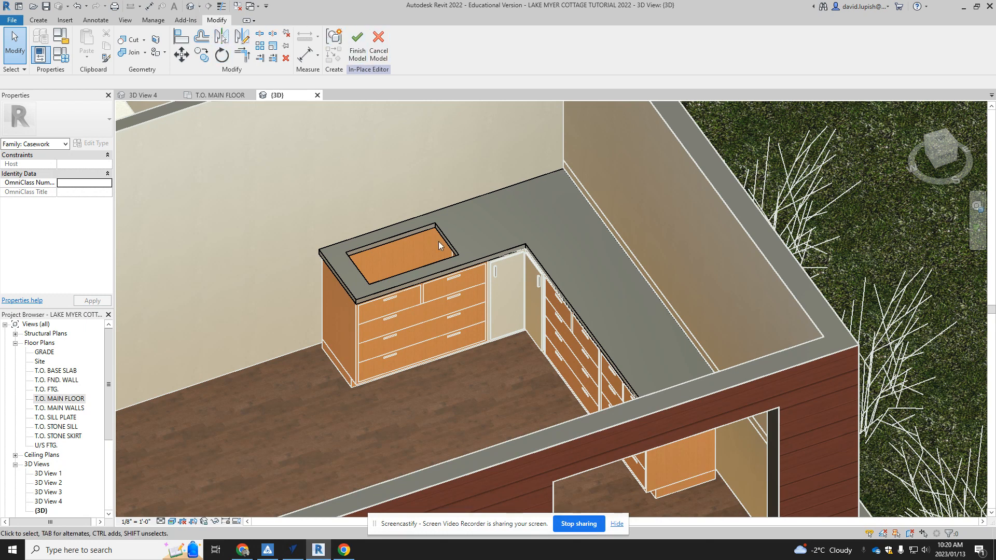
Reopen the countertop extrusion's sketch in the main floor plan and set the front edge along the 42" cabinet 6" from the opening
left_click(470, 260)
left_click(359, 54)
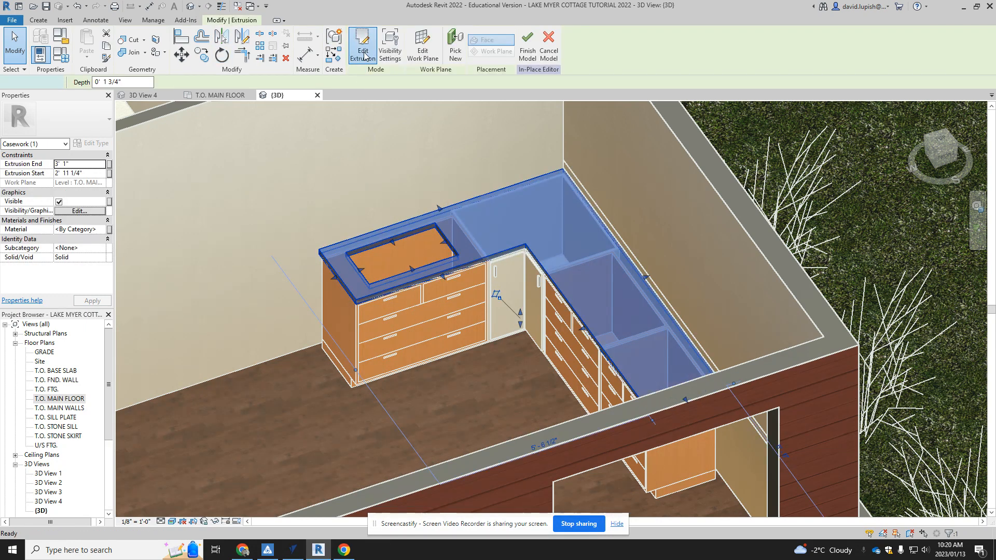
double_click(60, 399)
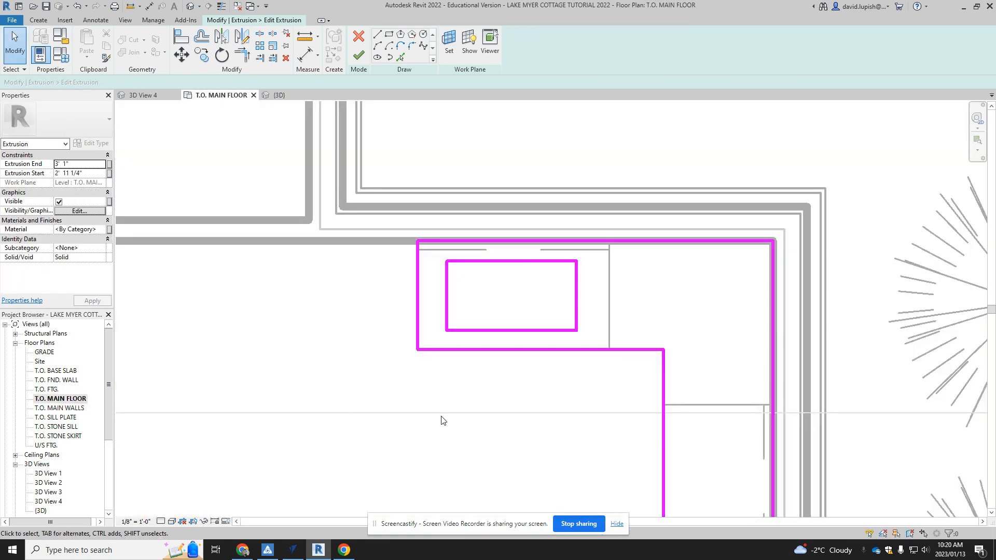
left_click(444, 349)
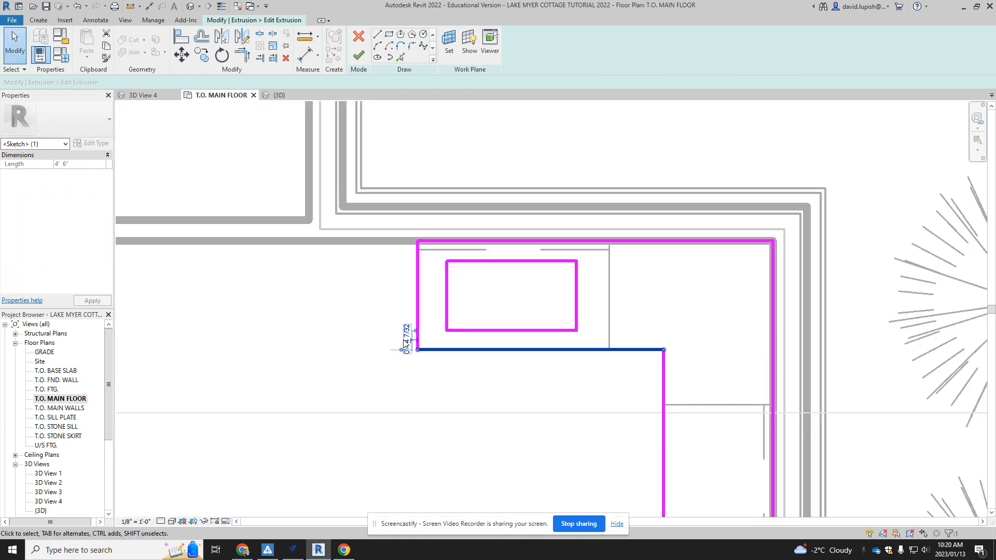
scroll(405, 352, "down", 2)
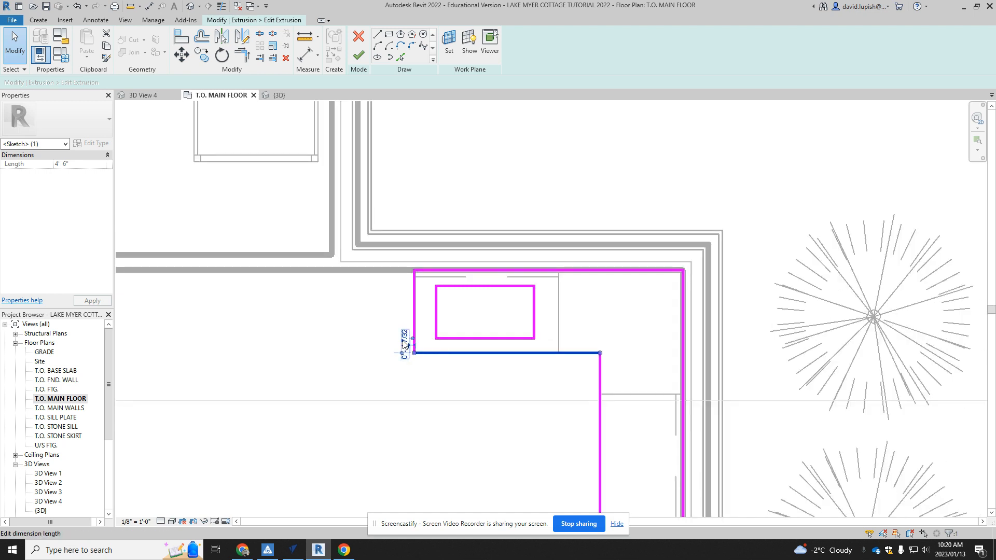
scroll(407, 353, "up", 3)
left_click(409, 352)
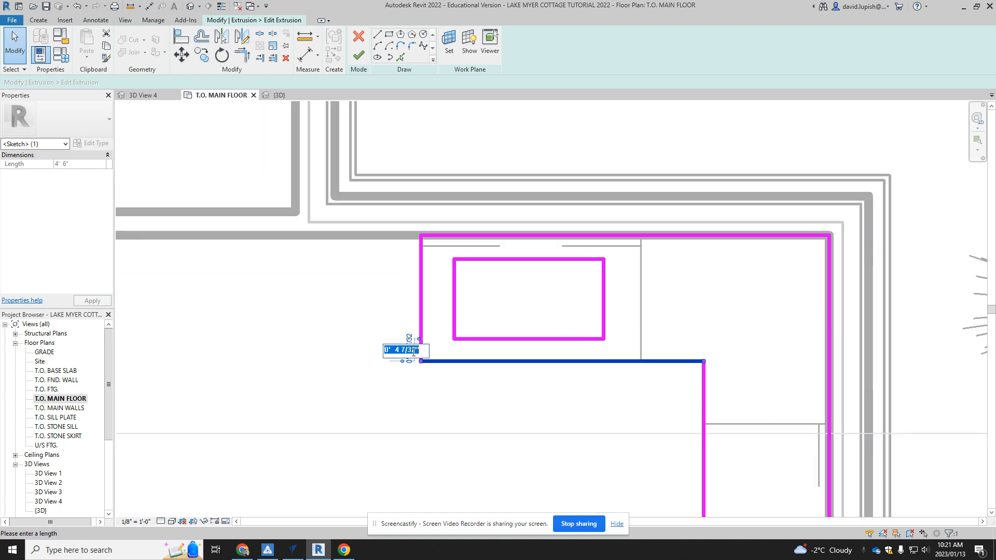
left_click_drag(416, 351, 397, 352)
type("6")
key("Return")
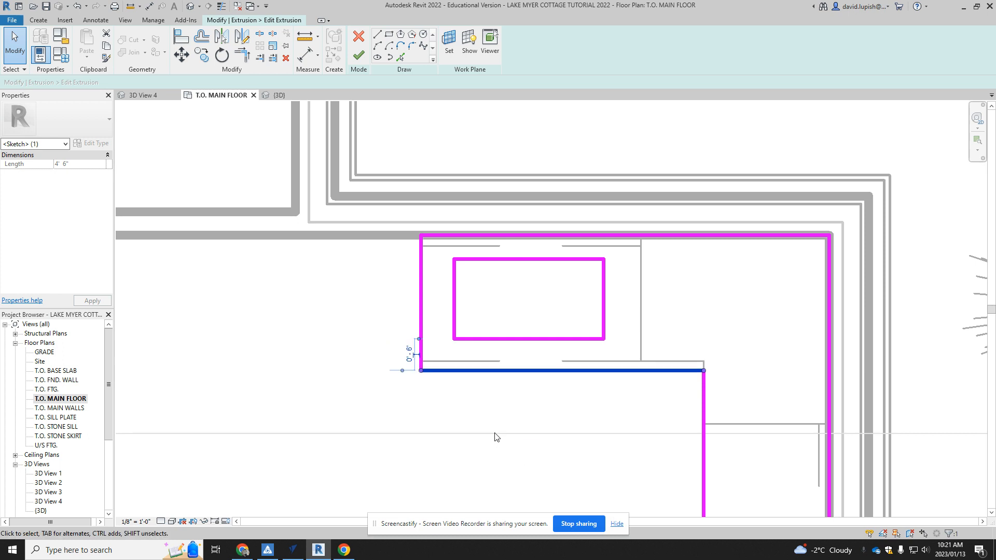
Set the countertop's other front edge to 2' 2" from the outer wall side
left_click(707, 418)
left_click(704, 418)
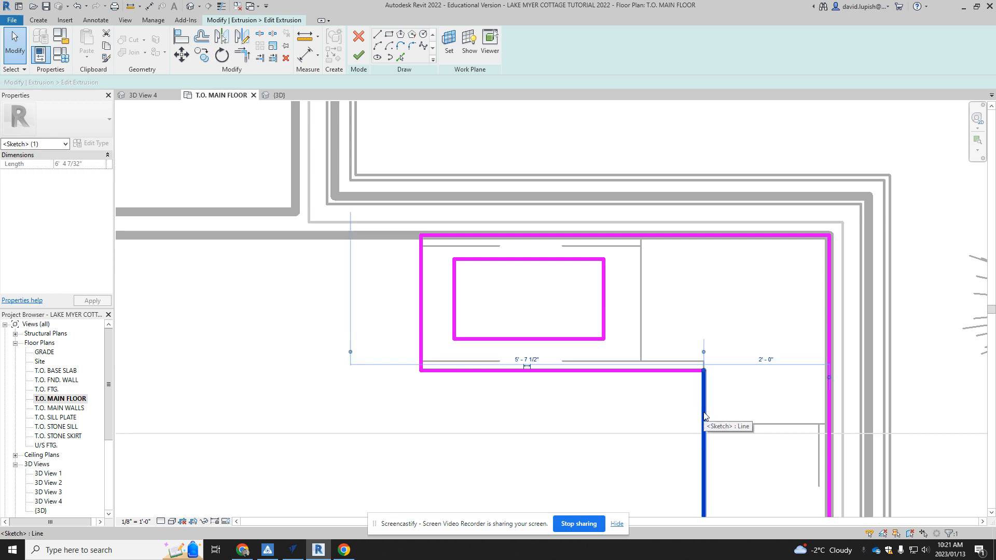
left_click(761, 358)
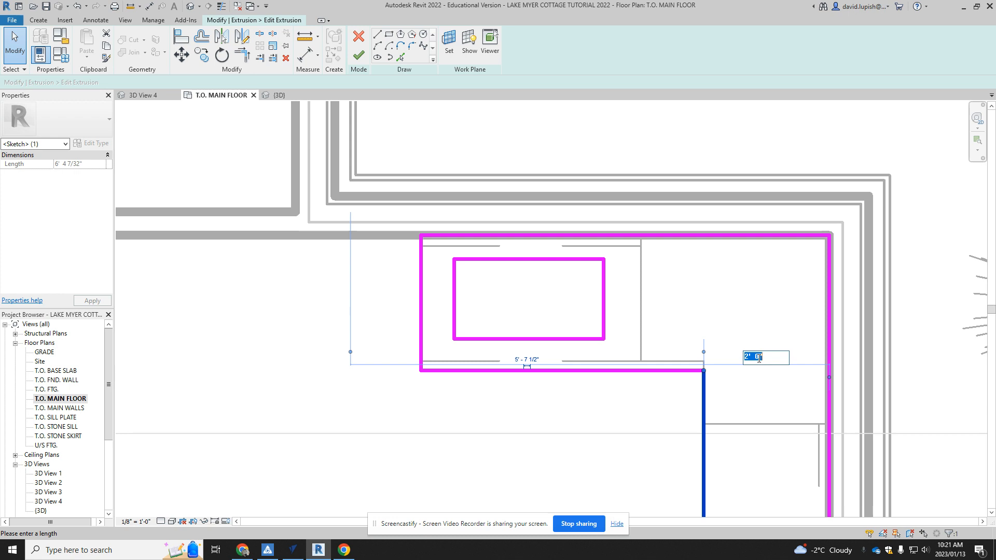
left_click(758, 358)
key("Return")
Finish the edited countertop extrusion and the in-place model, and show the kitchen in 3D
scroll(713, 420, "down", 4)
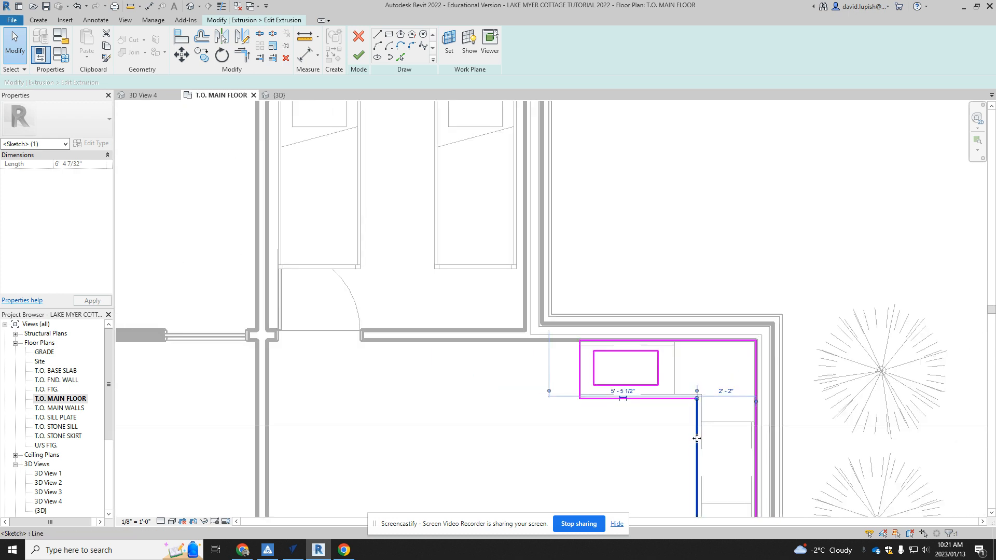
left_click(359, 56)
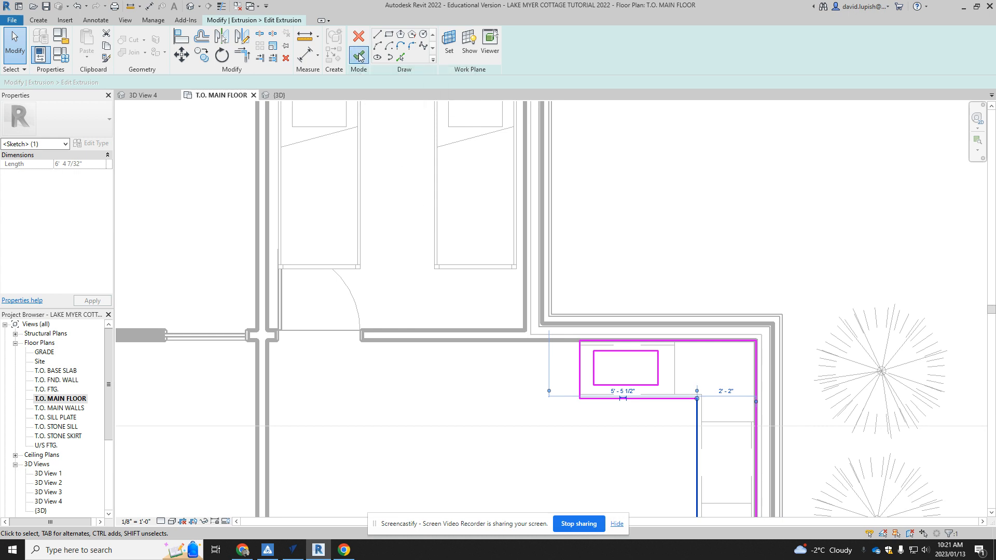
left_click(527, 47)
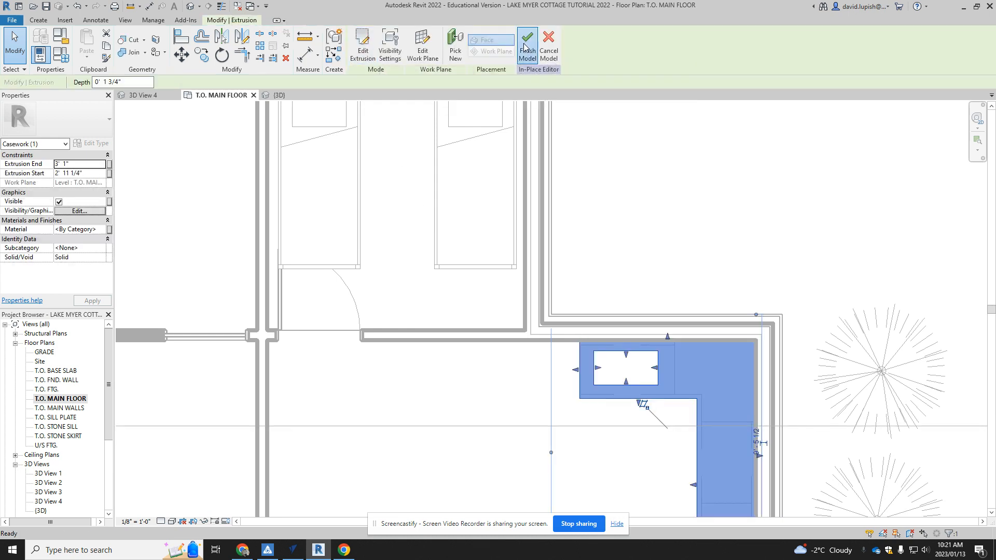
left_click(190, 6)
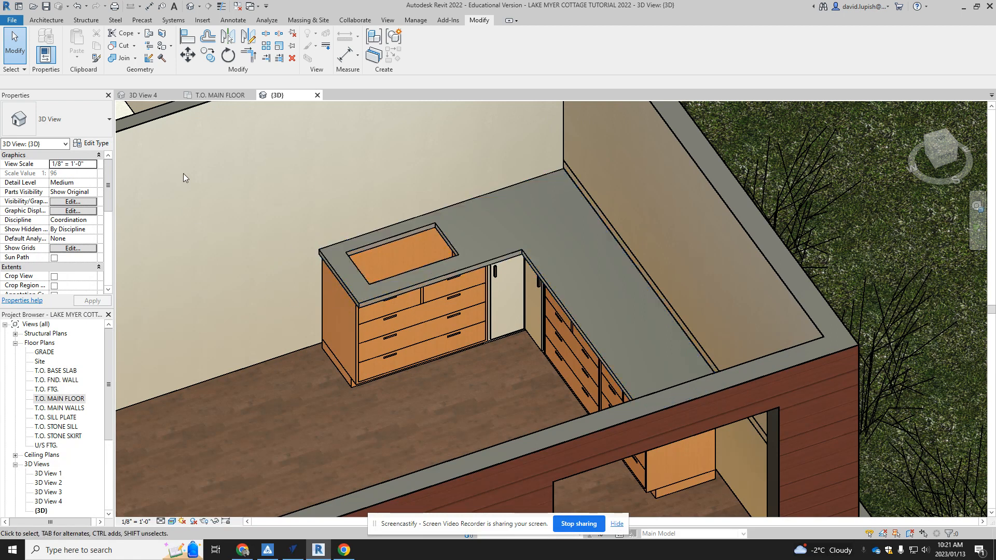
Return to the T.O. MAIN FLOOR plan and open the Specialty Equipment category of the Autodesk family library
double_click(58, 399)
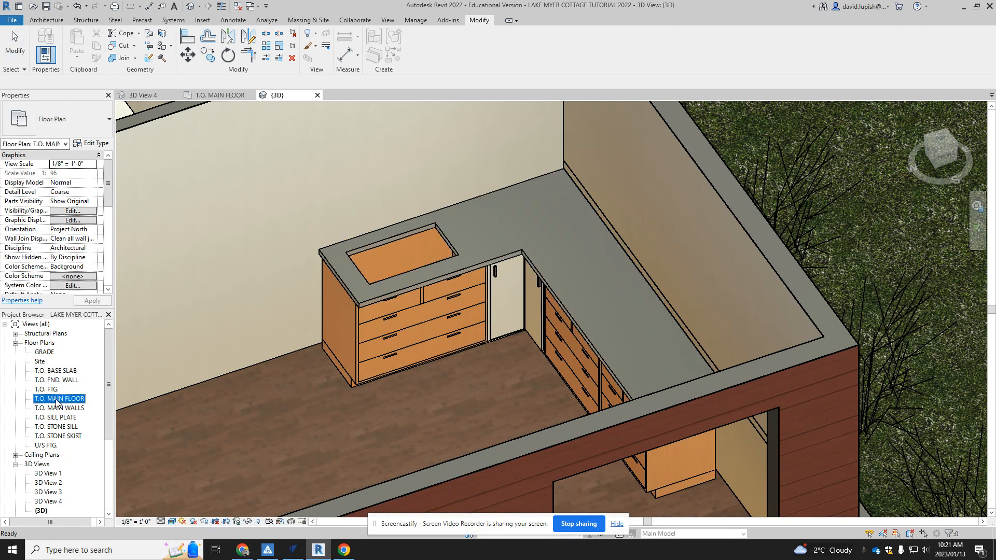
scroll(478, 404, "down", 5)
scroll(572, 446, "up", 4)
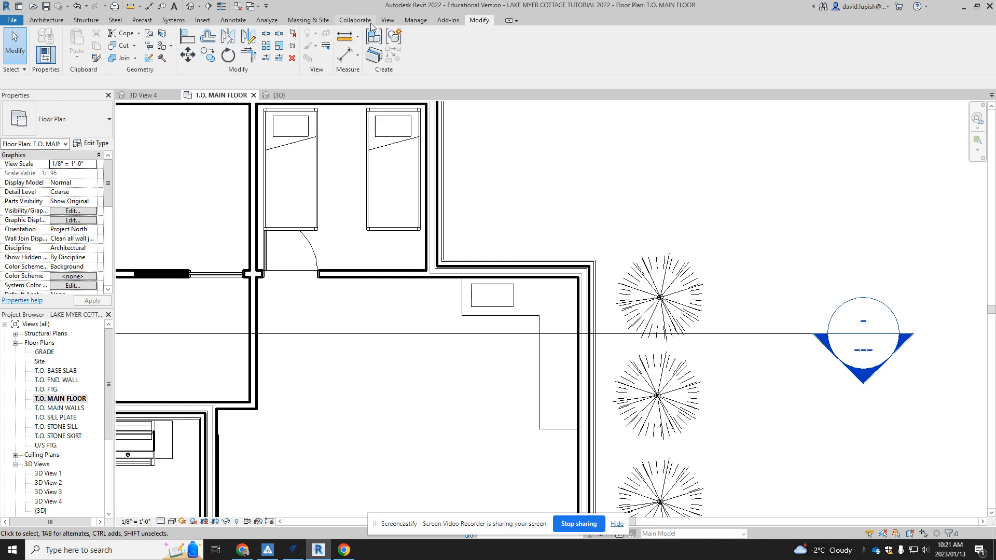
left_click(202, 21)
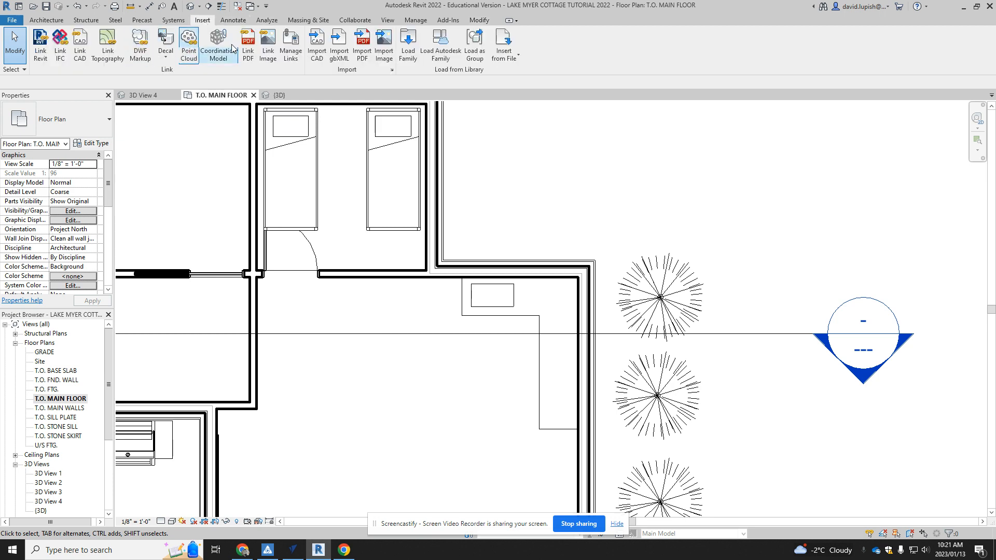
left_click(438, 51)
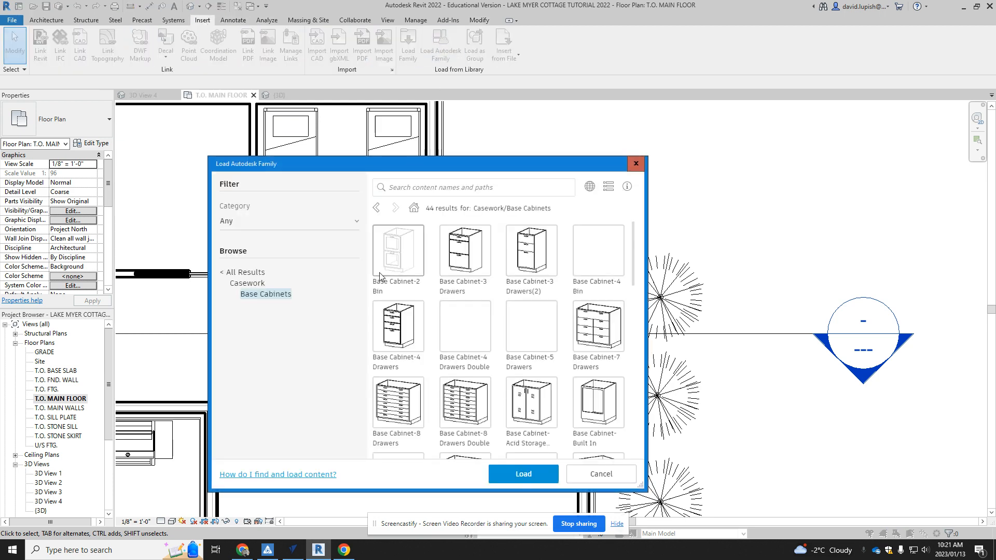
left_click(239, 275)
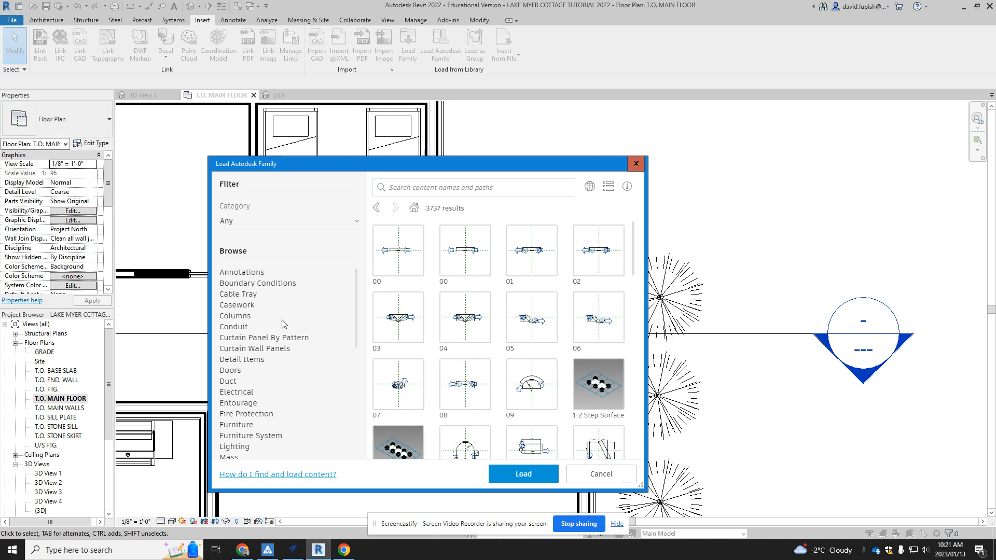
scroll(284, 324, "down", 3)
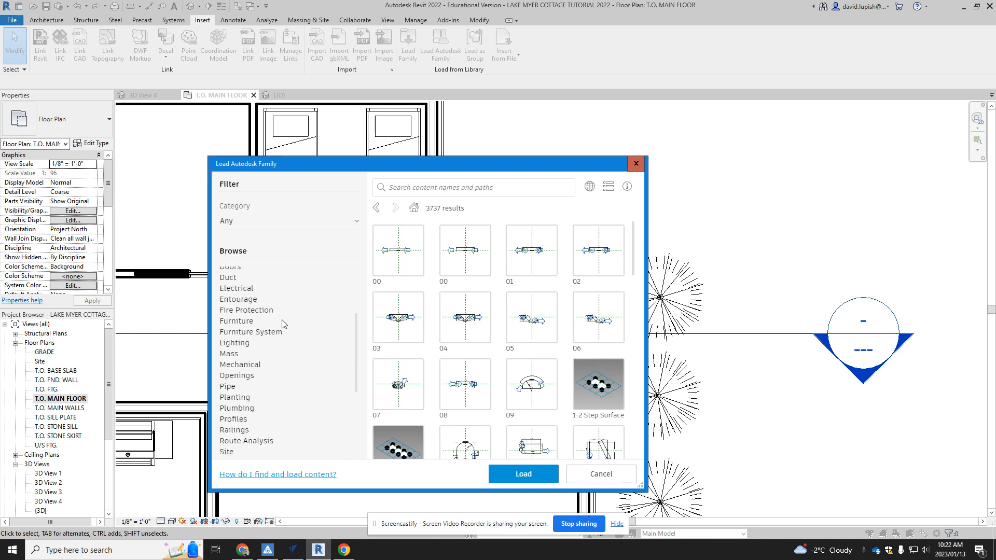
scroll(284, 324, "down", 2)
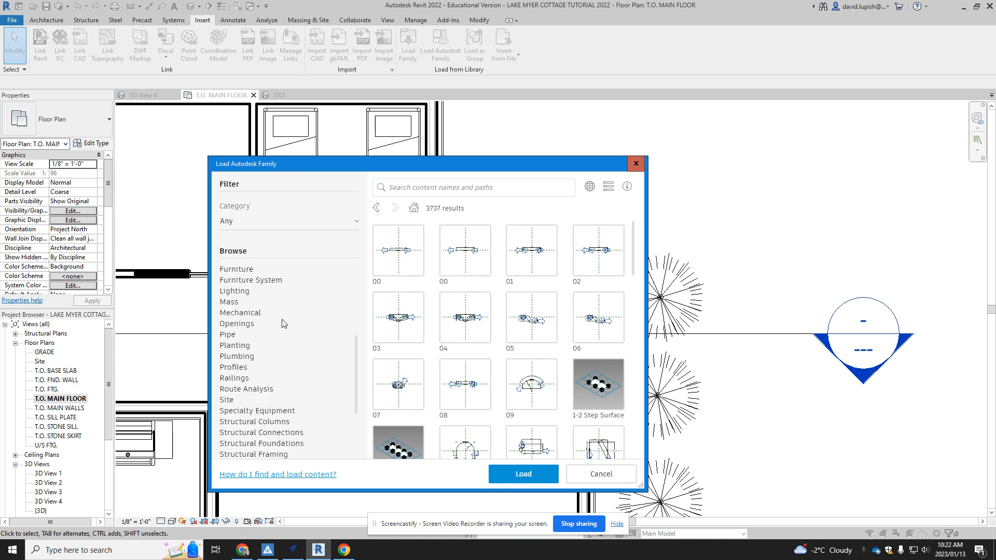
left_click(266, 412)
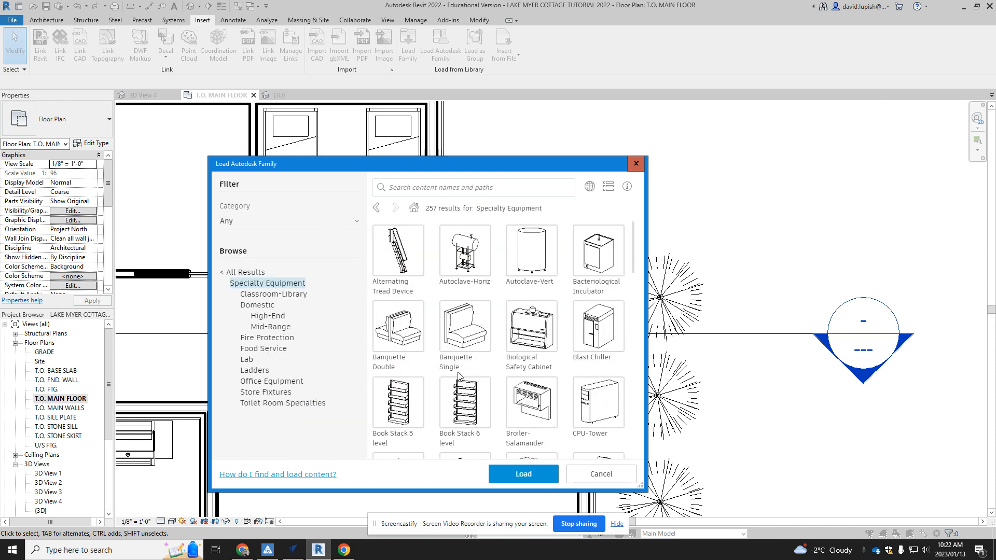
Look through the Specialty Equipment families for kitchen appliances such as cooktops, freezers and fridges, and close the library without loading any
scroll(459, 369, "down", 2)
scroll(461, 370, "down", 2)
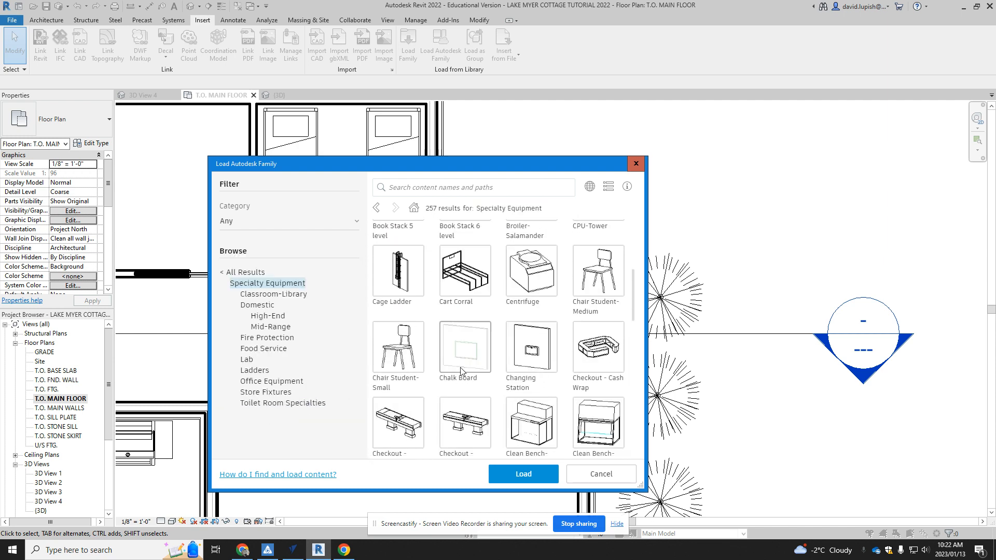
scroll(461, 370, "down", 10)
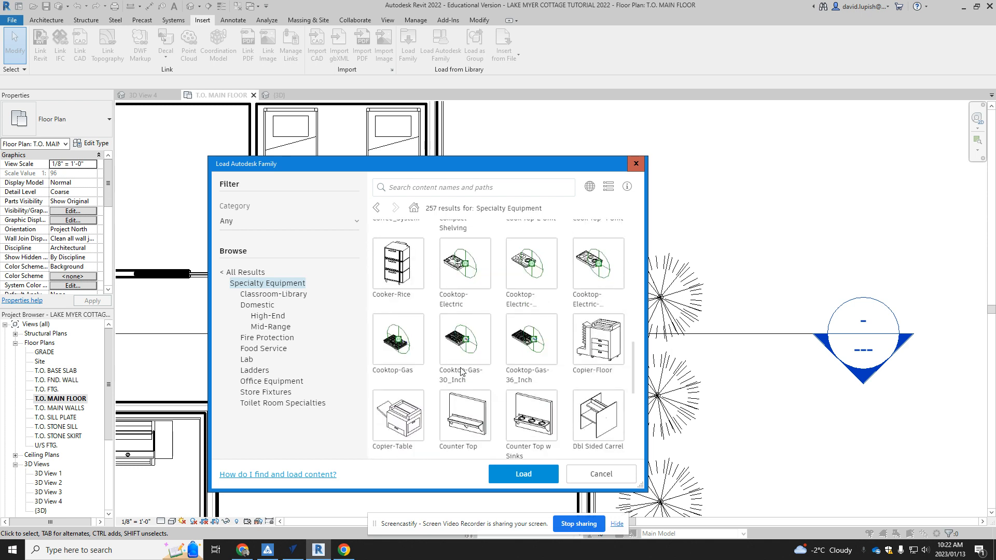
left_click(461, 369)
scroll(486, 362, "down", 3)
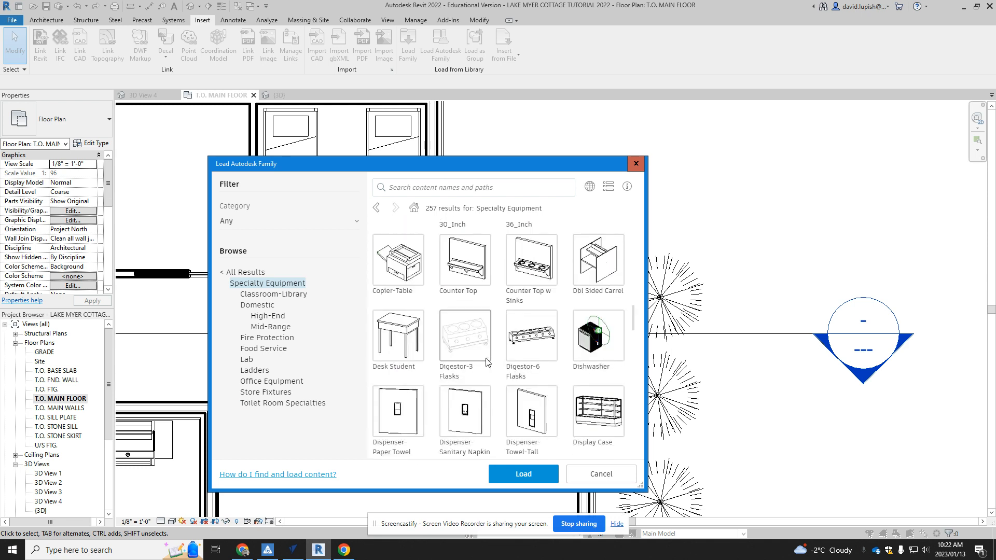
scroll(487, 362, "down", 8)
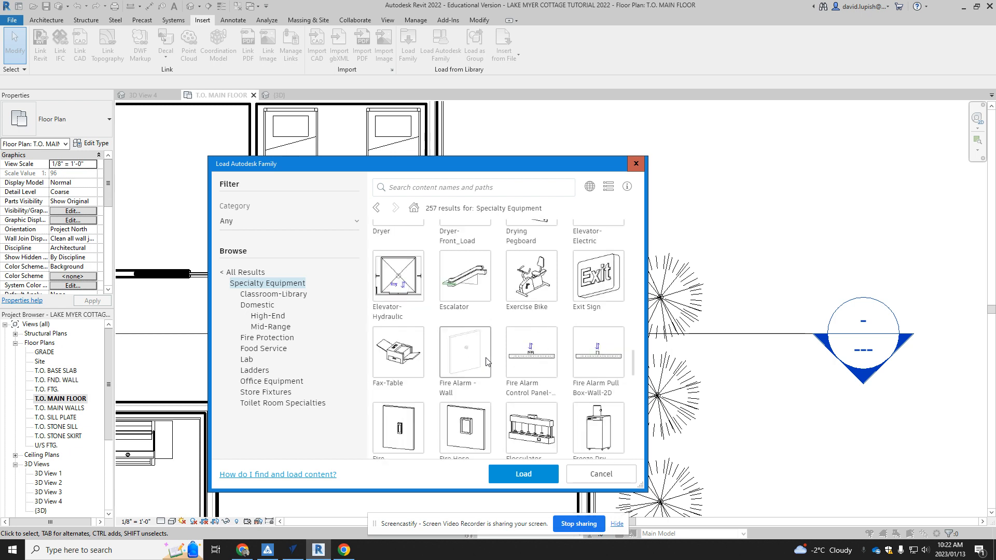
scroll(487, 363, "down", 3)
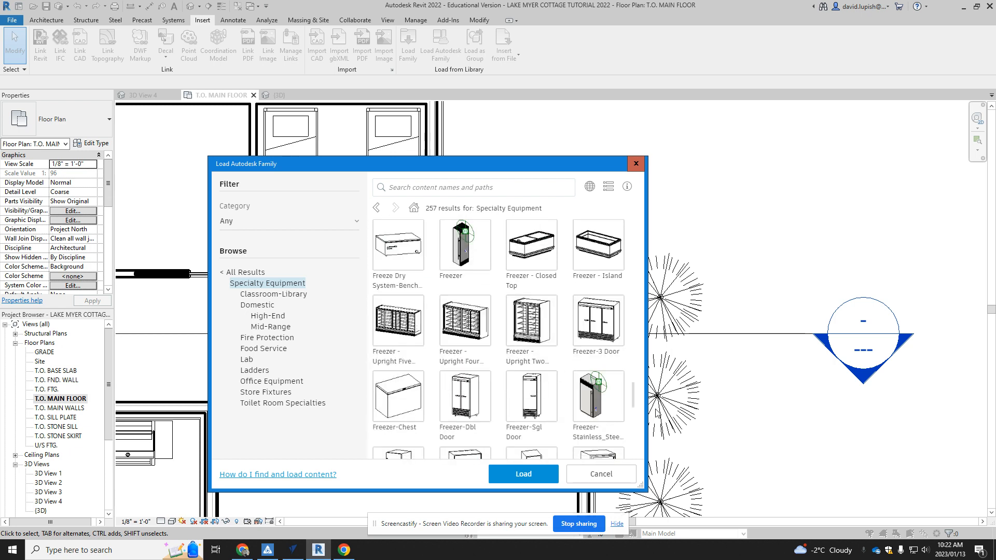
scroll(539, 407, "down", 2)
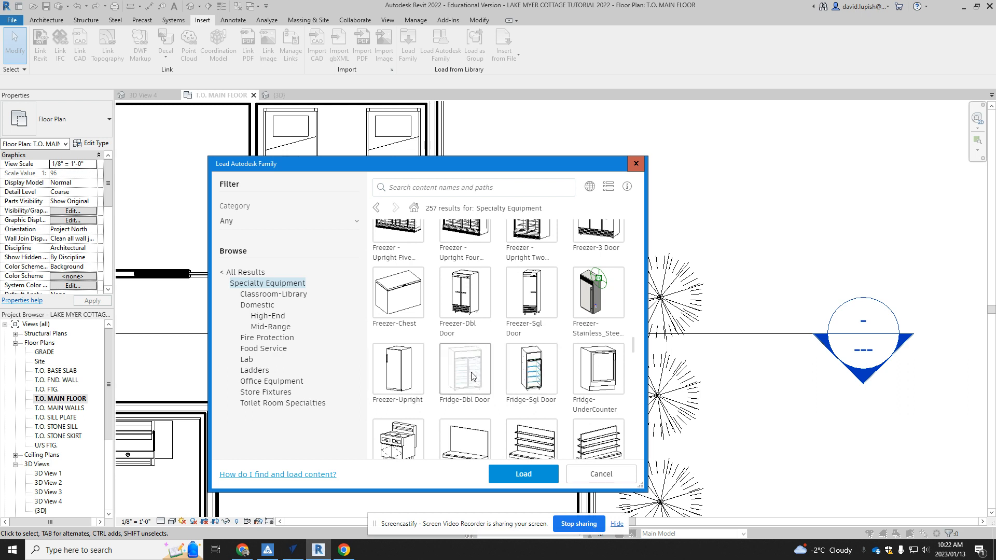
scroll(473, 376, "down", 6)
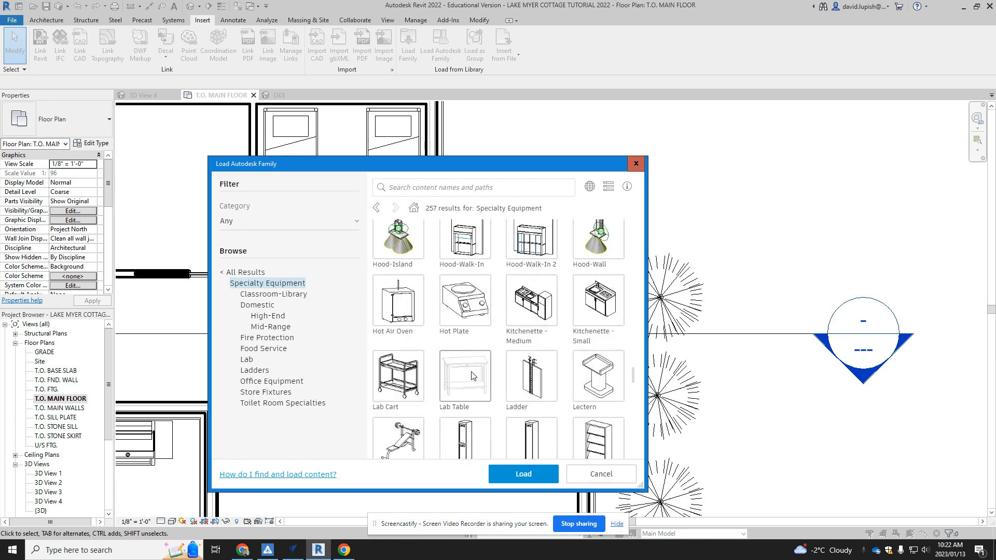
scroll(474, 376, "up", 5)
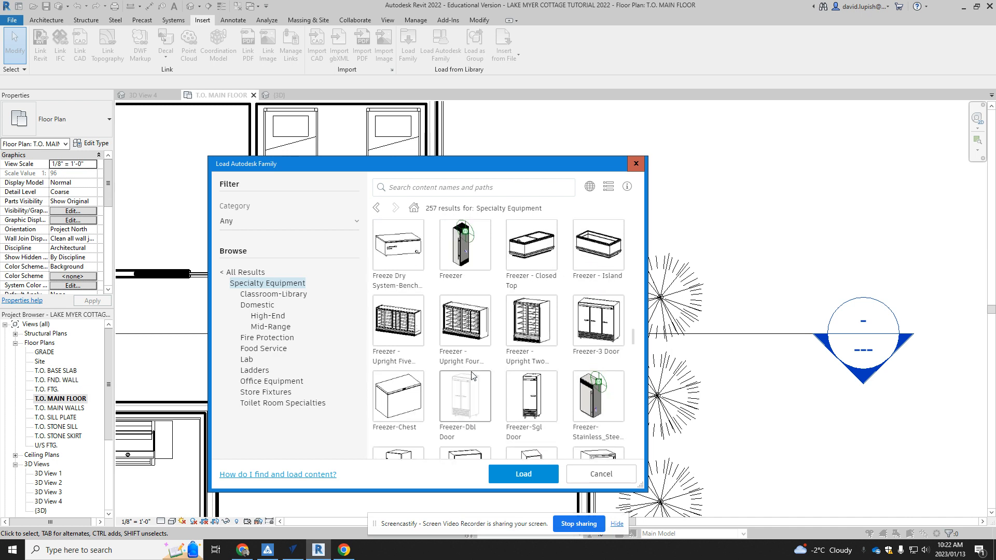
scroll(473, 376, "up", 2)
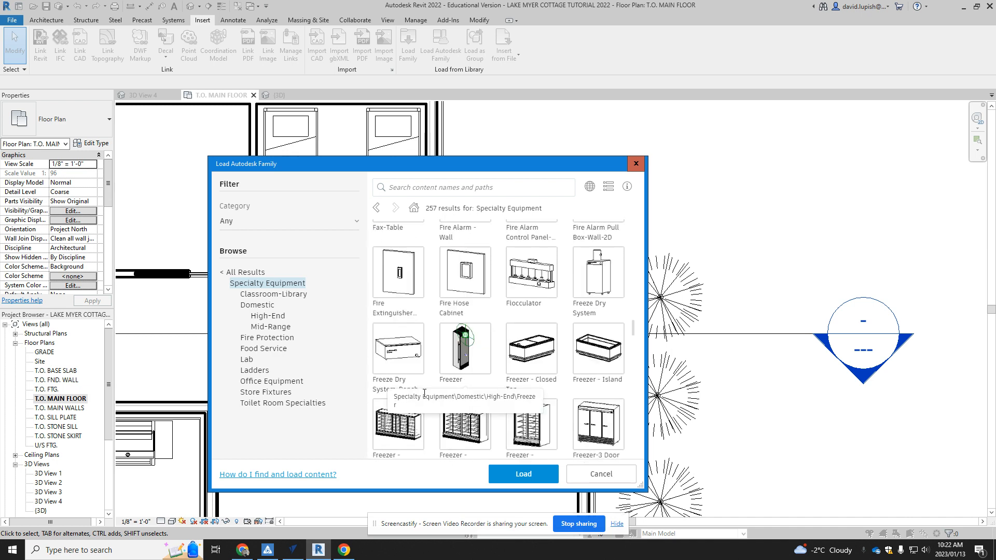
left_click(603, 475)
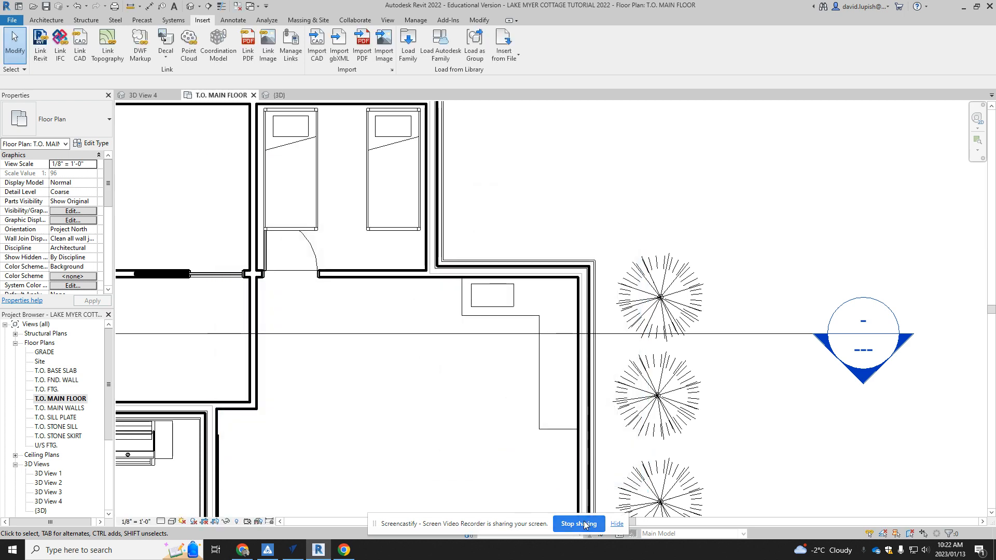